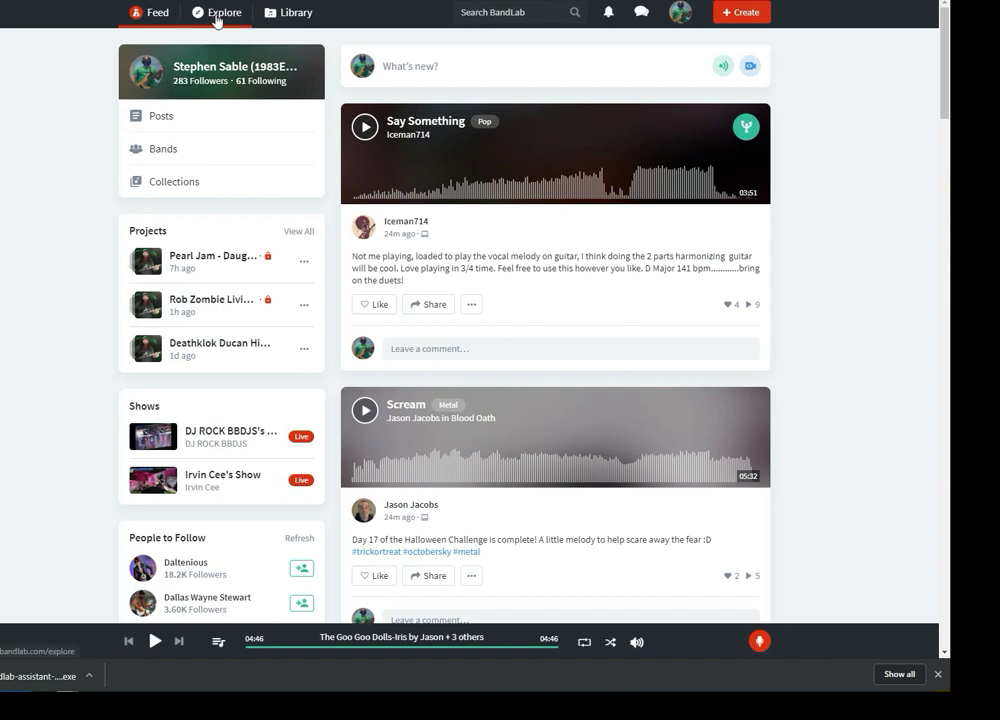
# Download the Windows version of the BandLab Assistant desktop app from BandLab's app download page
pyautogui.click(212, 14)
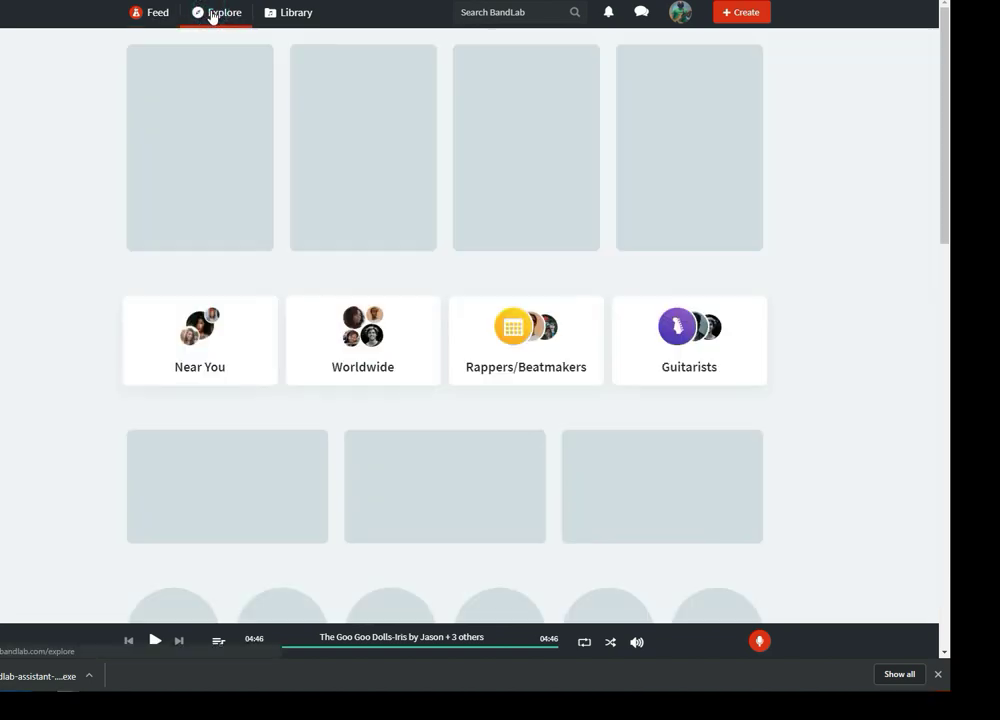
pyautogui.scroll(-15, 133, 167)
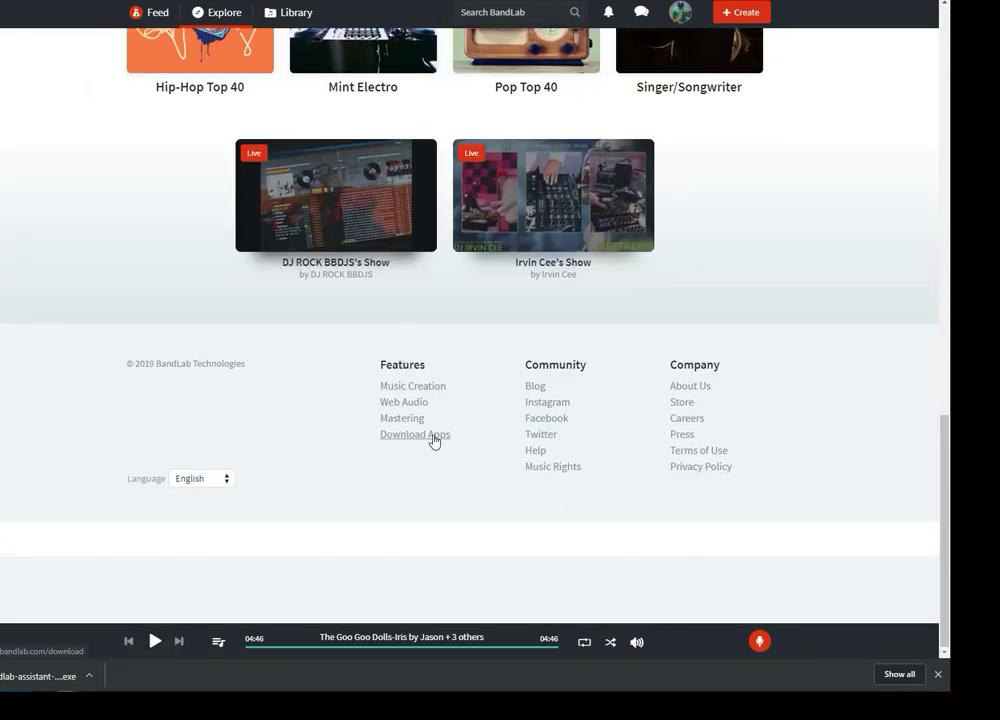
pyautogui.click(401, 436)
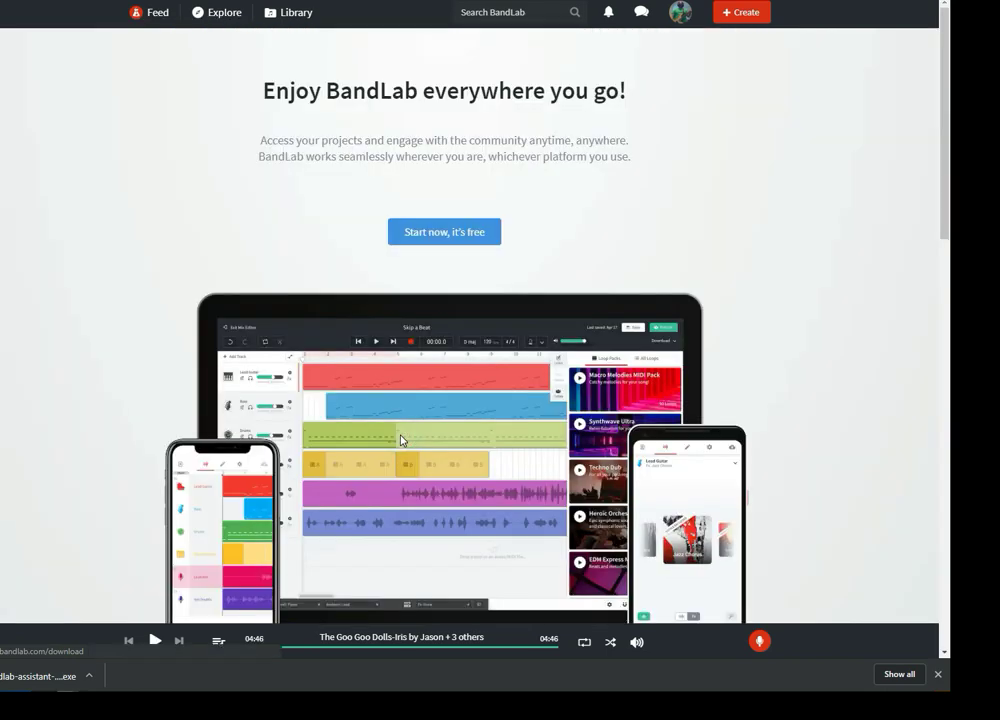
pyautogui.scroll(-5, 343, 415)
pyautogui.scroll(-7, 340, 415)
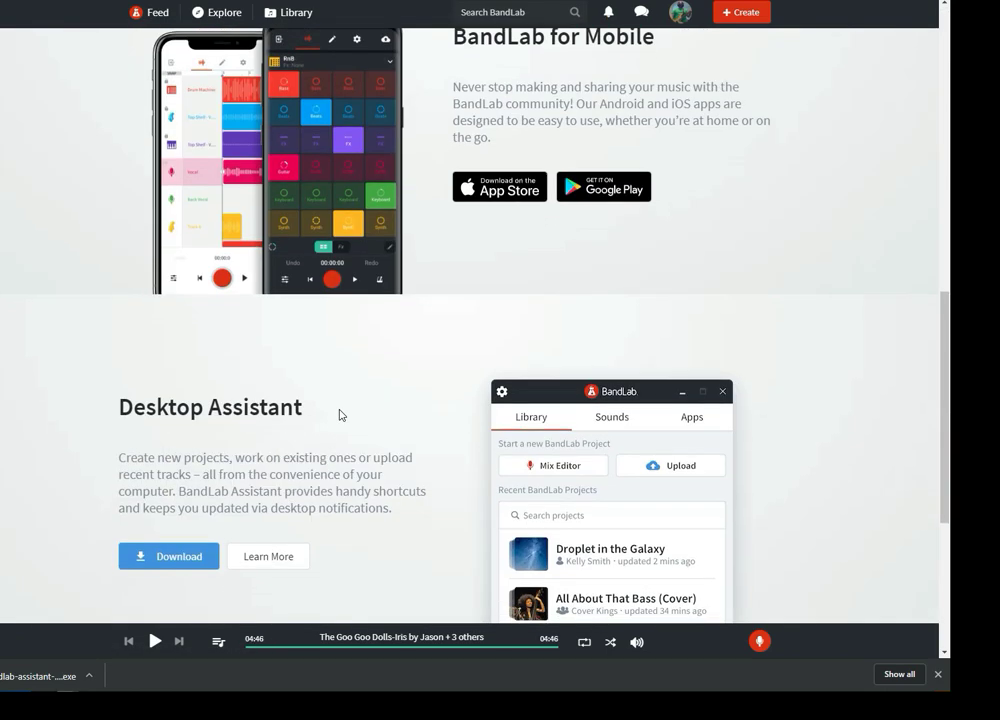
pyautogui.scroll(1, 185, 221)
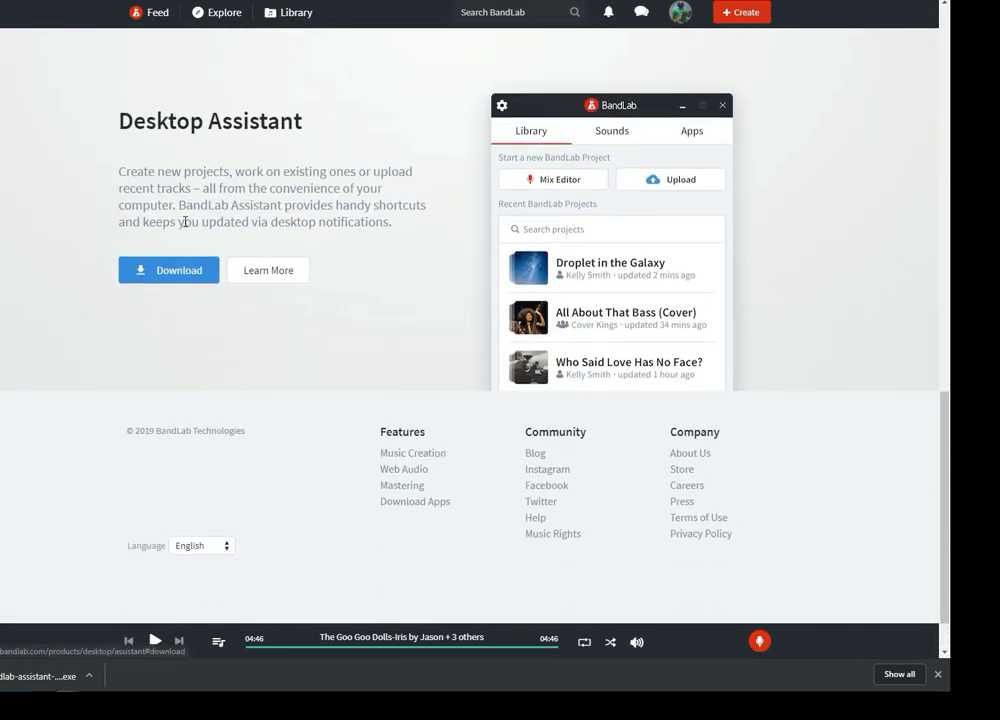
pyautogui.click(167, 272)
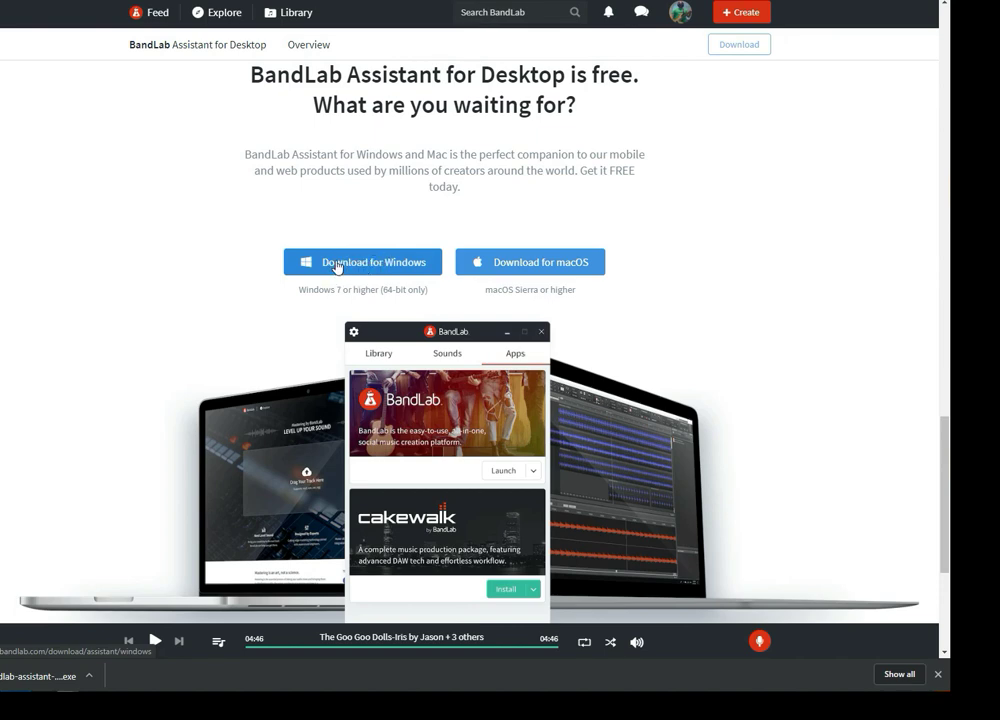
pyautogui.click(337, 264)
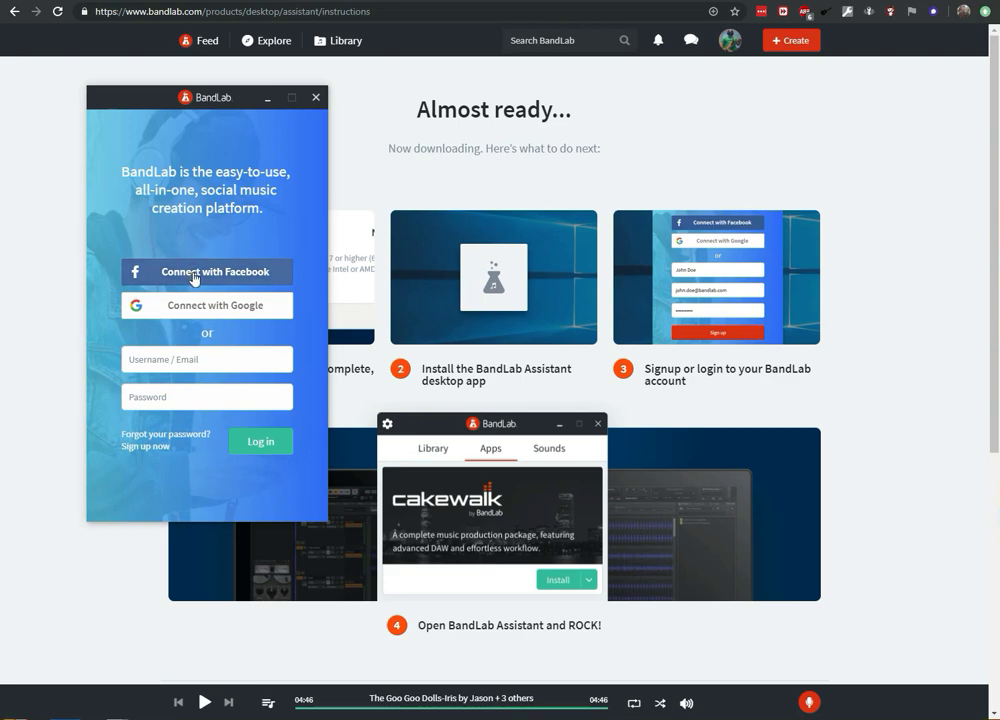
# Connect BandLab Assistant with Facebook and install Cakewalk with the Studio Instruments Suite, Drum Replacer, Melodyne and Theme Editor add-ons
pyautogui.click(194, 276)
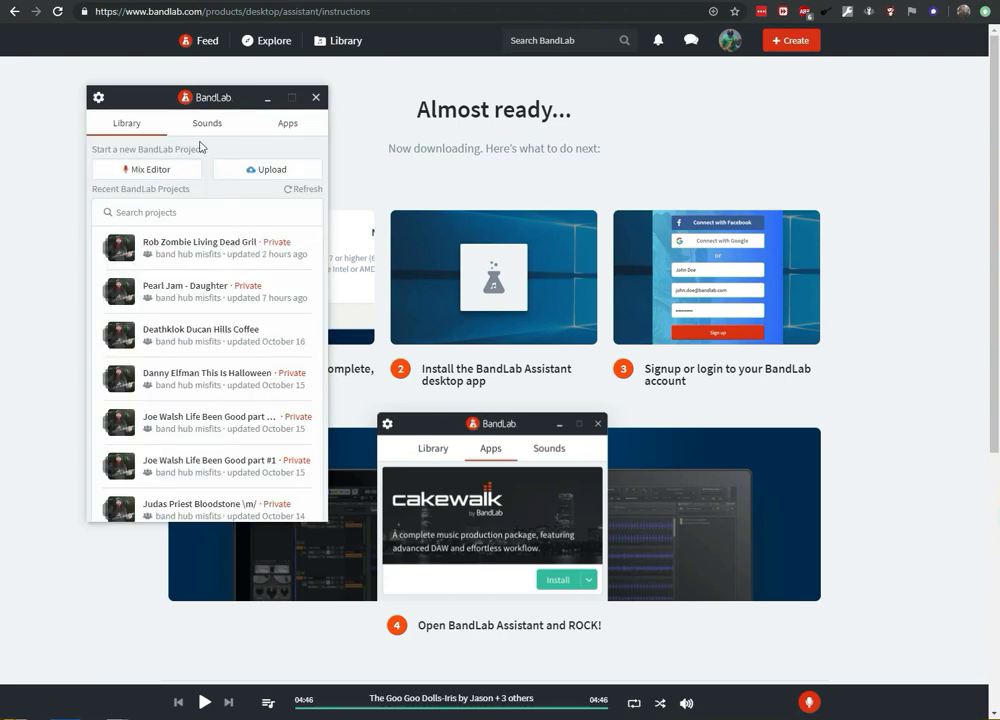
pyautogui.click(286, 125)
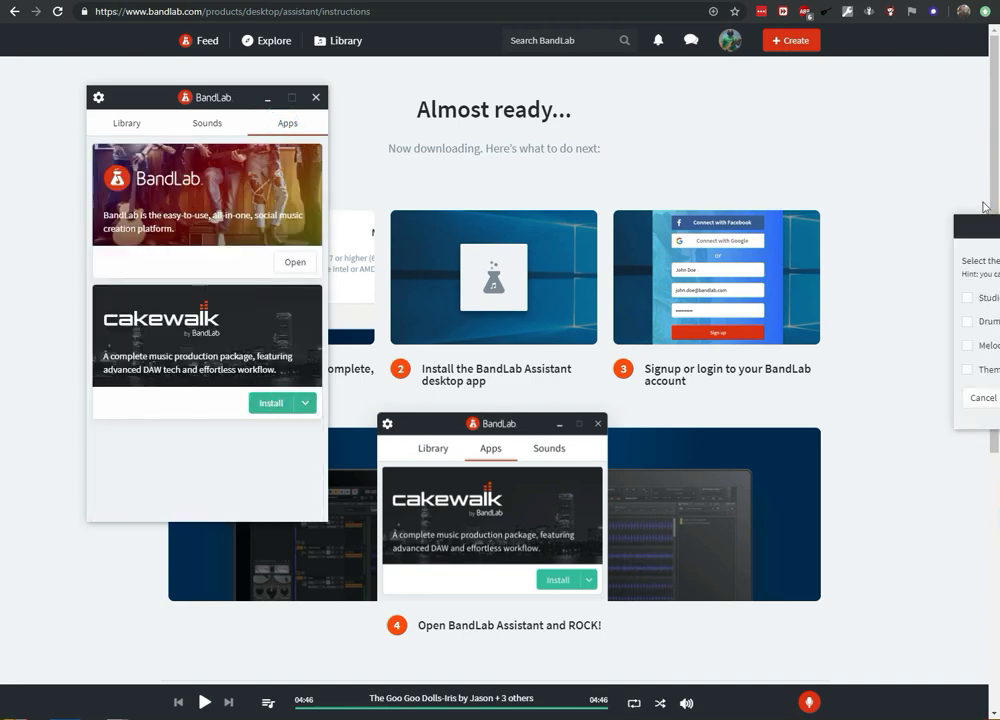
pyautogui.moveTo(985, 222); pyautogui.dragTo(410, 180)
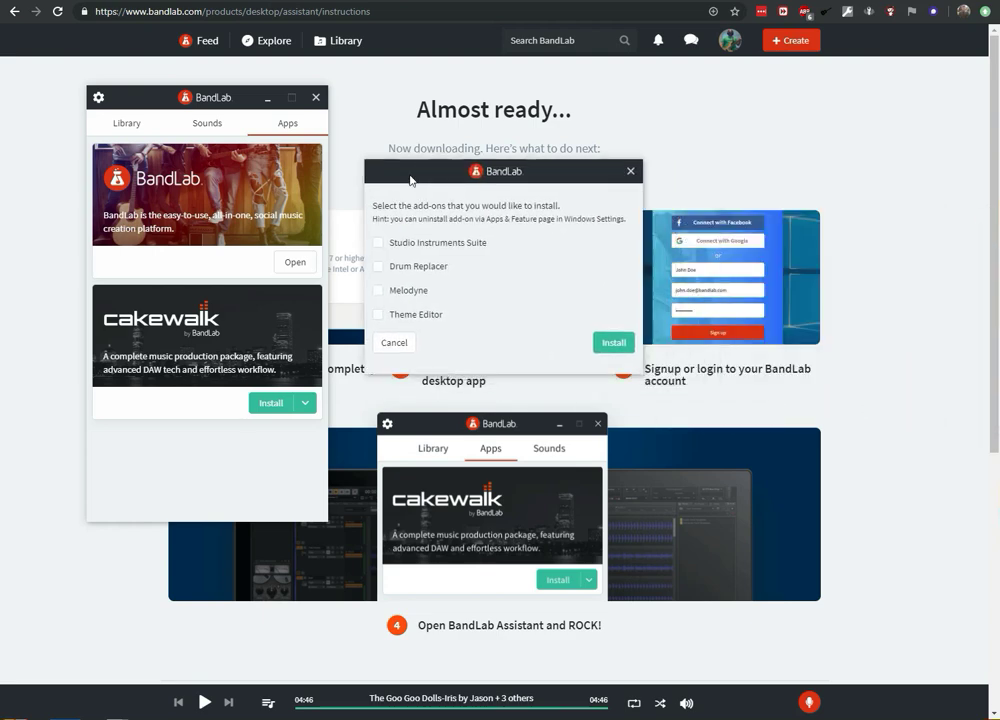
pyautogui.click(379, 247)
pyautogui.click(380, 266)
pyautogui.click(378, 290)
pyautogui.click(378, 314)
pyautogui.click(613, 343)
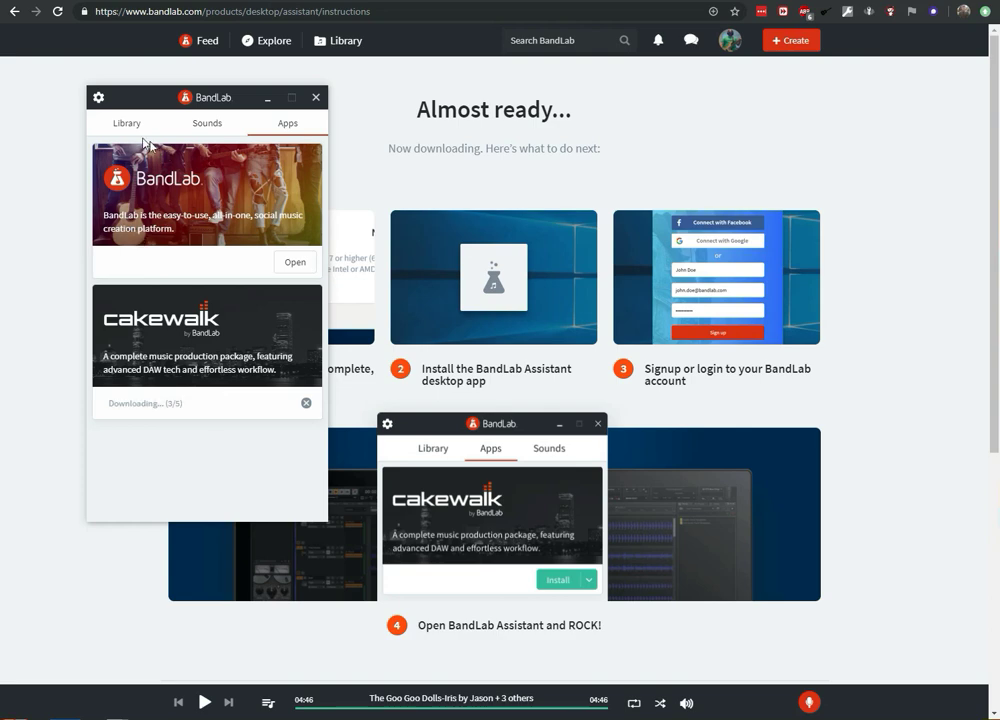
# Open the assistant's downloads folder from its settings and download the stems of the Silversun Pickups - Panic Switch project
pyautogui.click(99, 98)
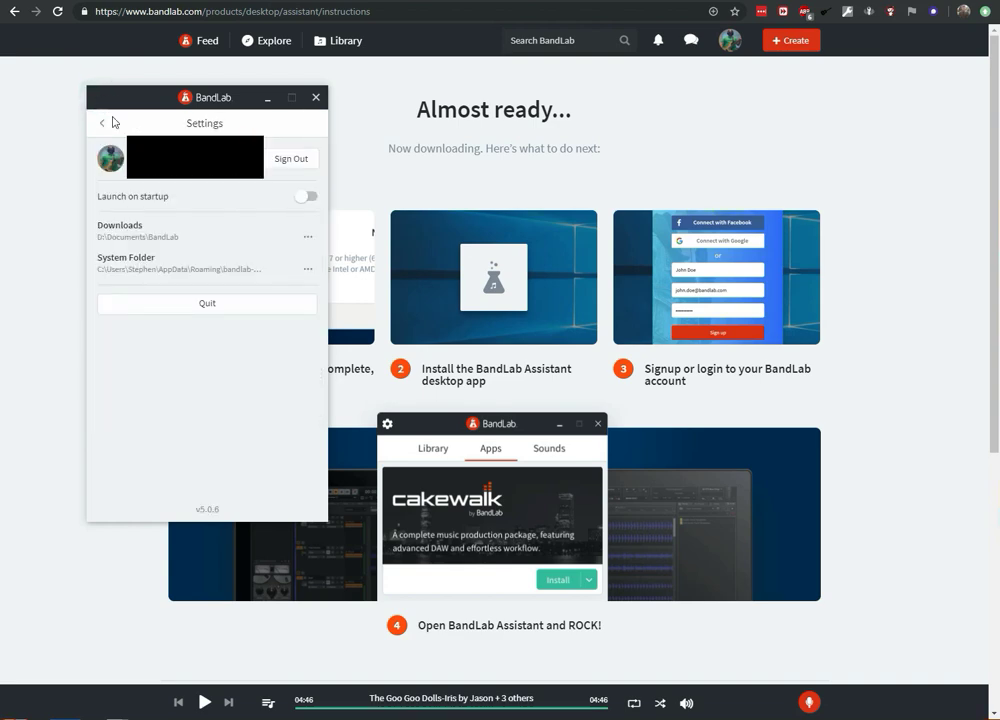
pyautogui.click(109, 239)
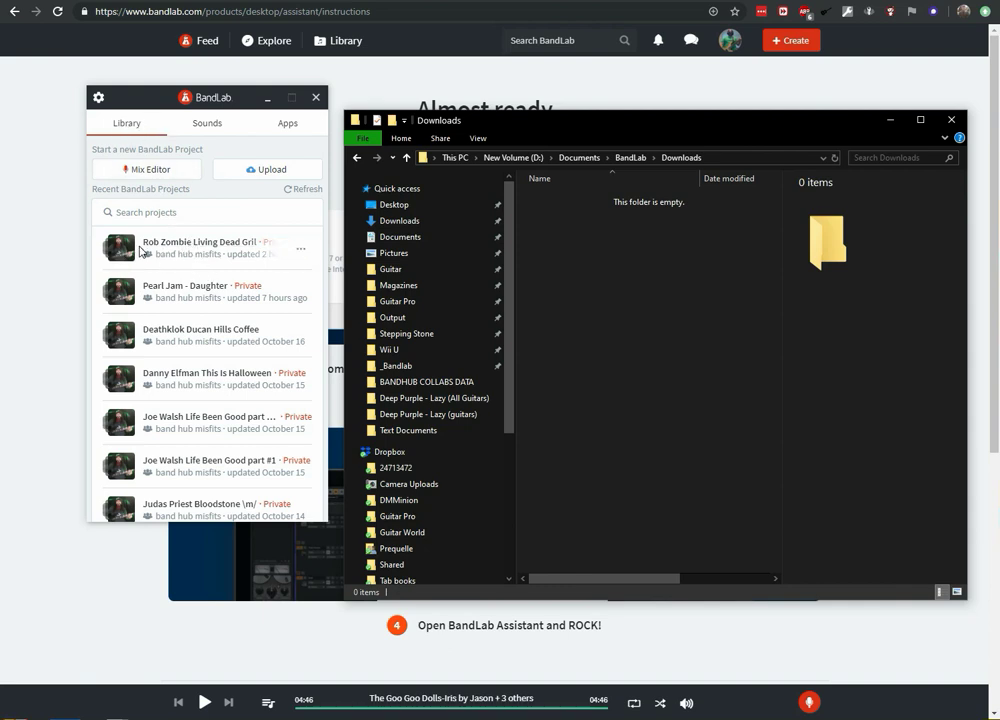
pyautogui.scroll(-2, 207, 318)
pyautogui.scroll(-3, 207, 318)
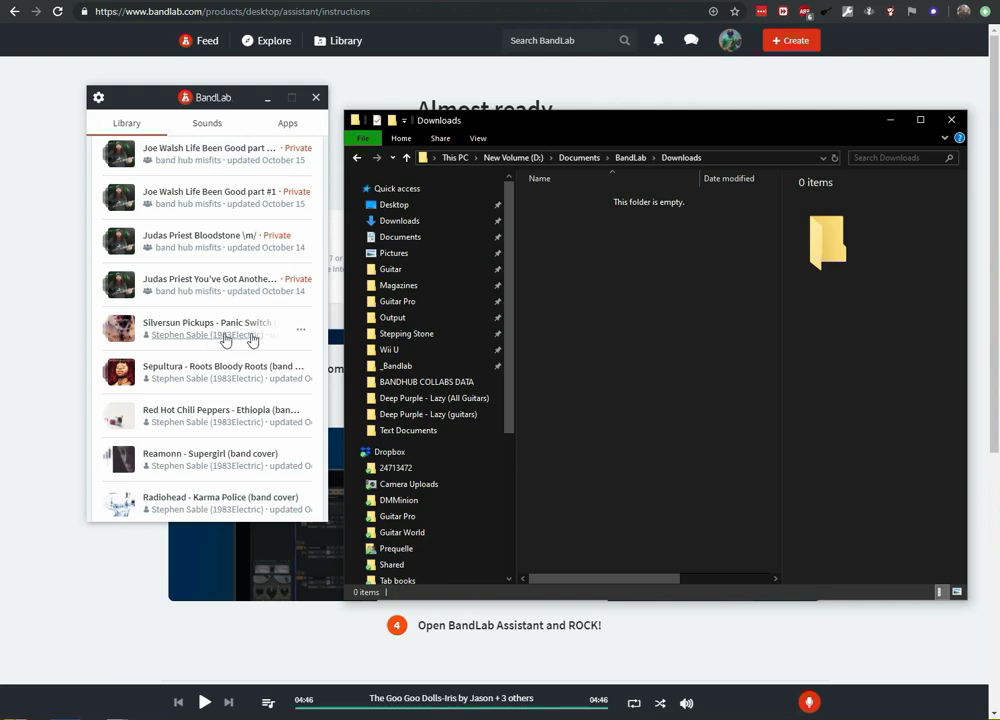
pyautogui.click(302, 337)
pyautogui.click(302, 337)
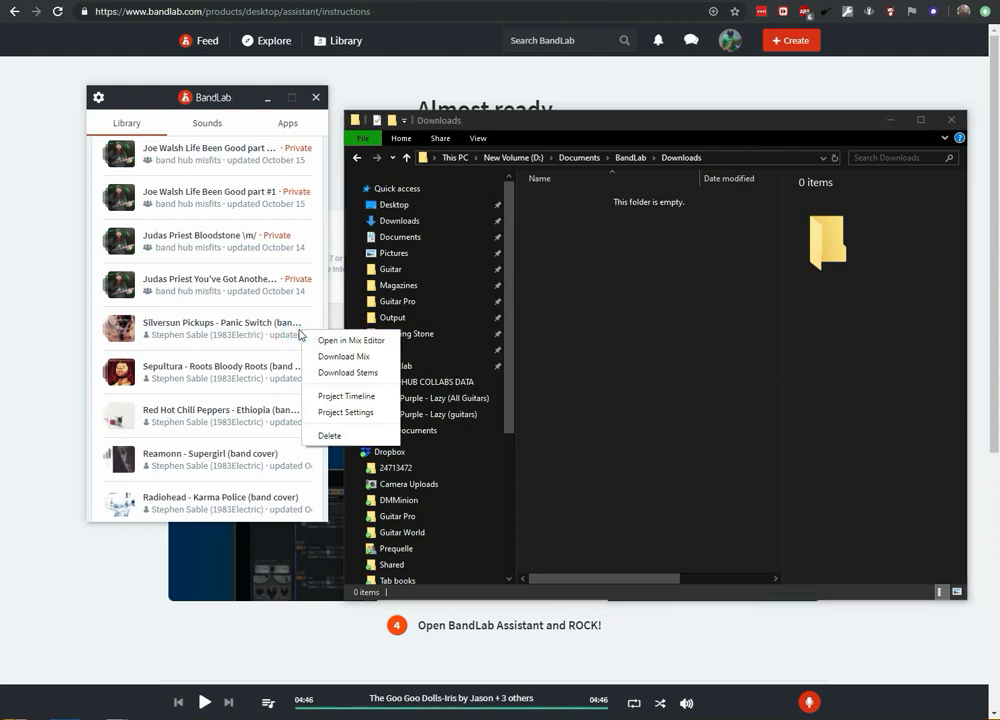
pyautogui.click(348, 373)
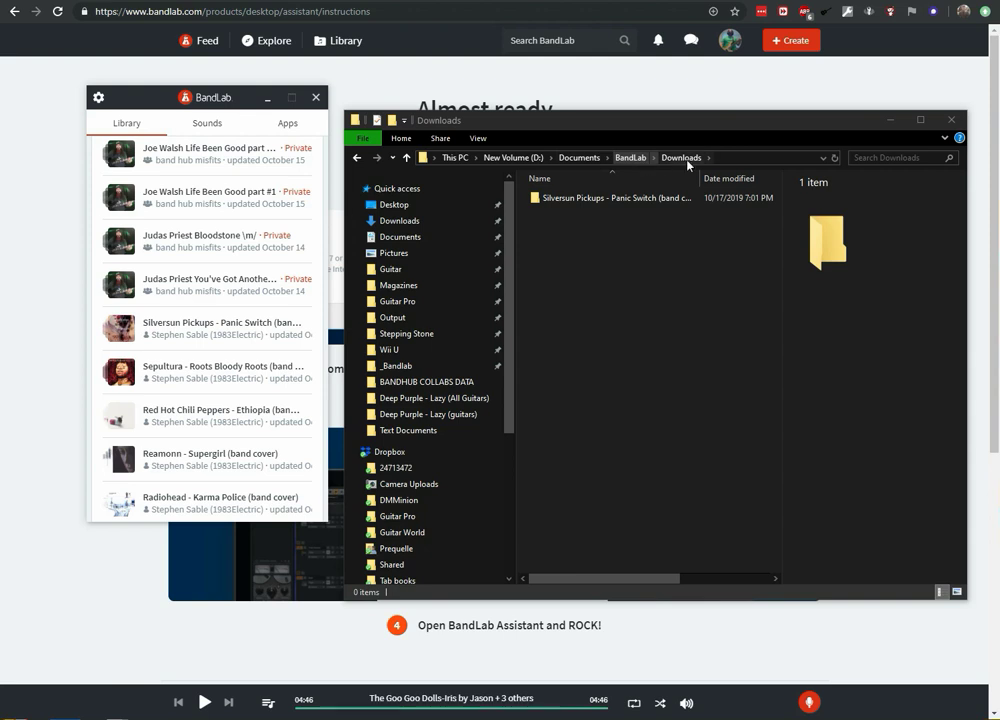
# Open the downloaded Panic Switch folder and its Audio subfolder, widening the Name column in both to read the full file names
pyautogui.doubleClick(585, 206)
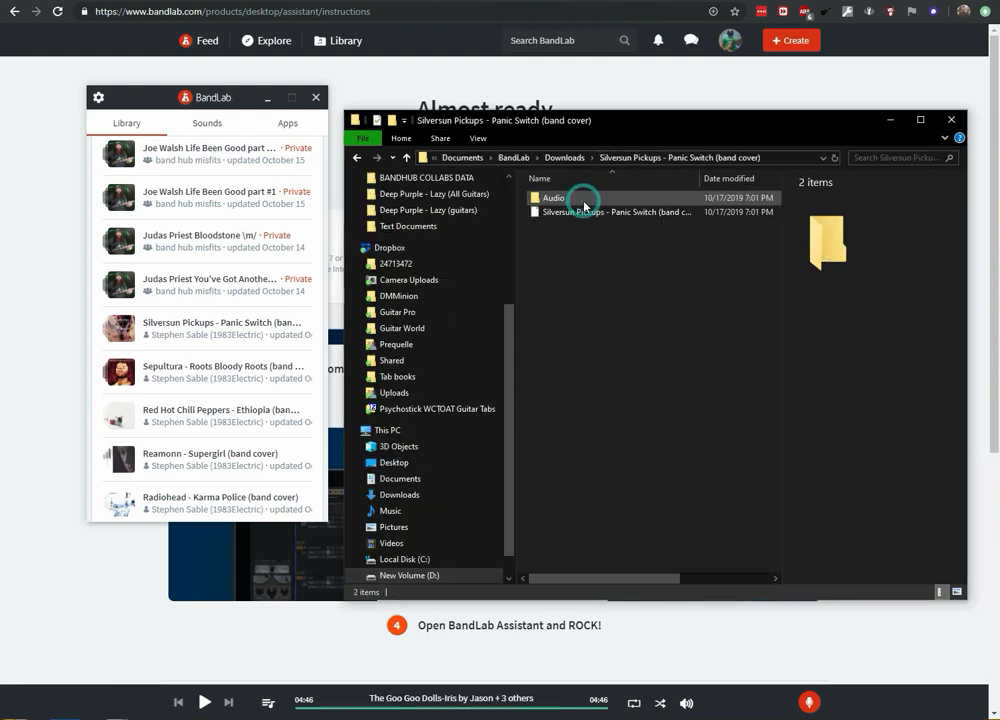
pyautogui.moveTo(700, 177); pyautogui.dragTo(759, 172)
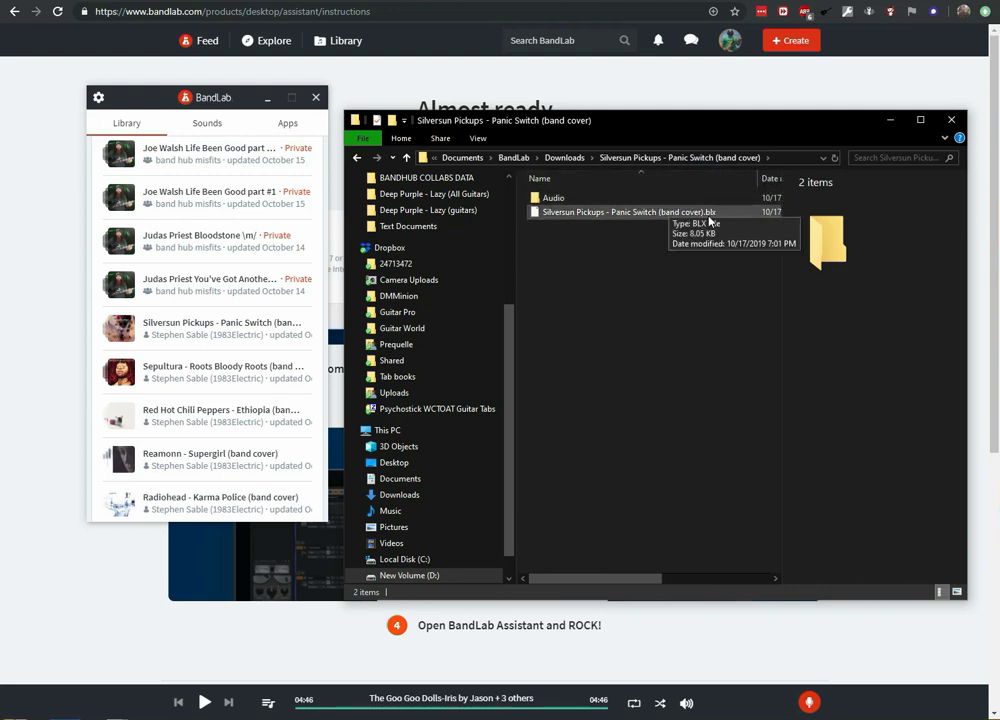
pyautogui.doubleClick(540, 199)
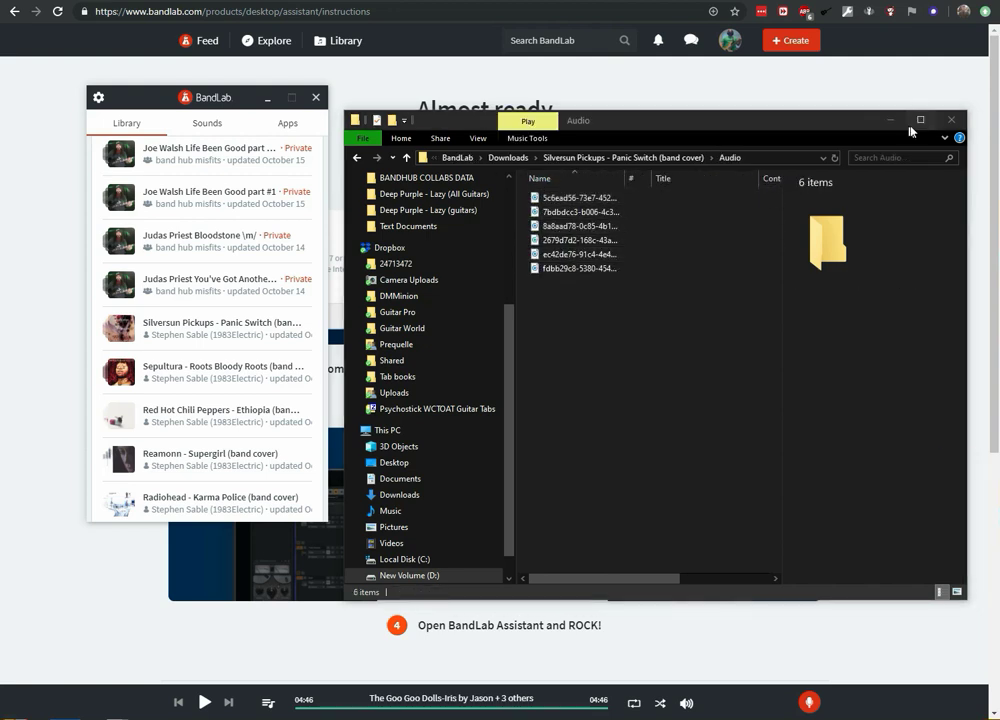
pyautogui.moveTo(623, 178); pyautogui.dragTo(726, 175)
# Check the properties of the first WAV file in the Audio folder
pyautogui.click(633, 198)
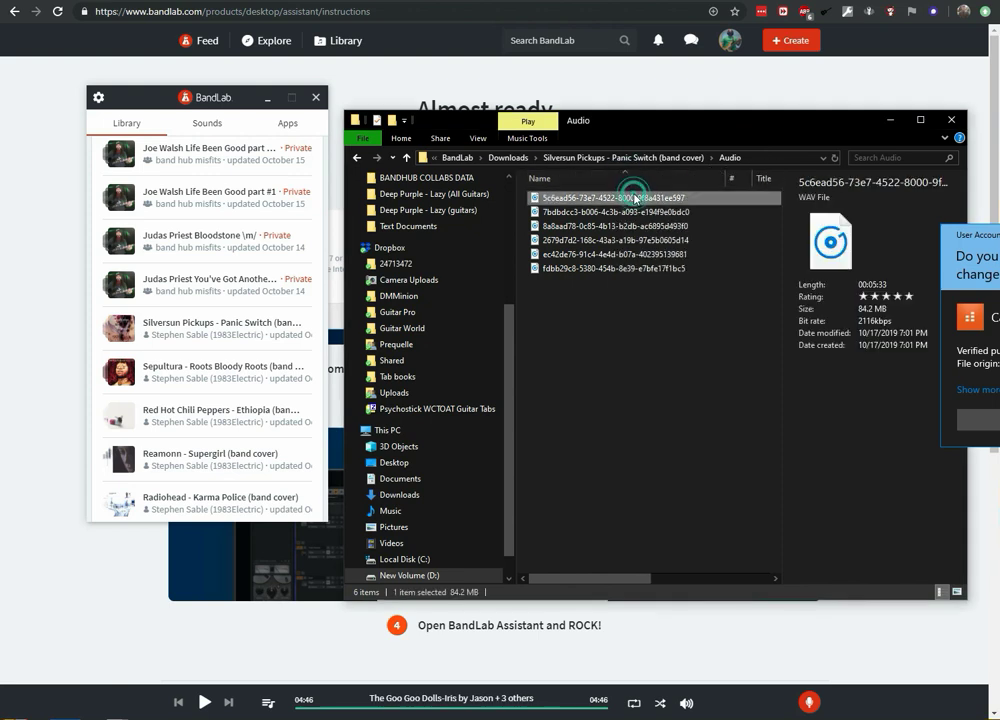
pyautogui.rightClick(633, 198)
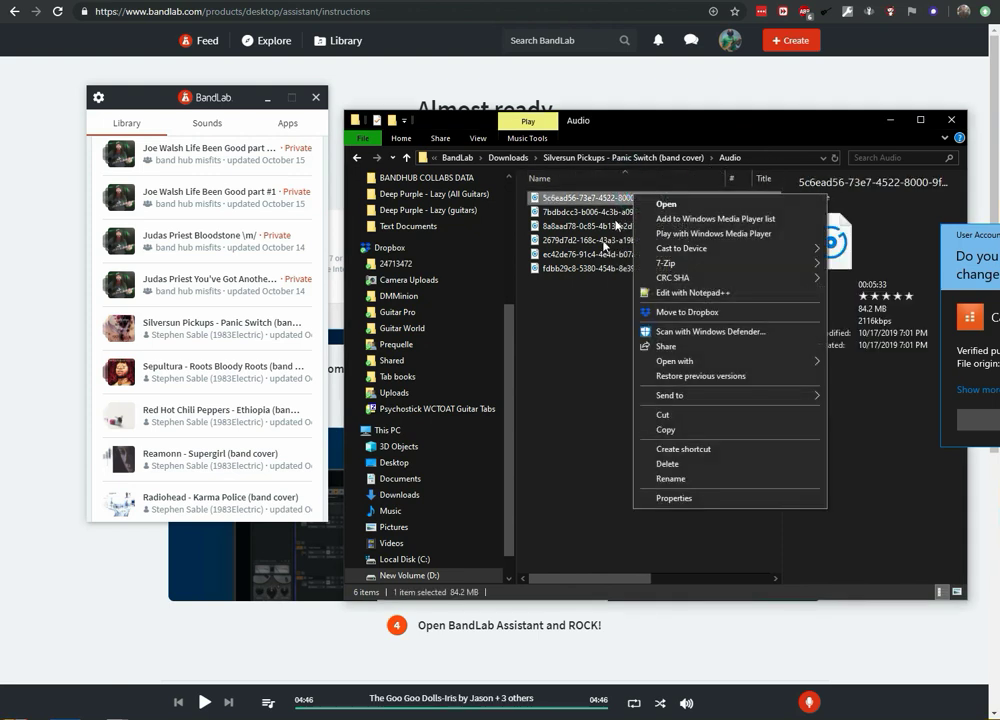
pyautogui.click(668, 497)
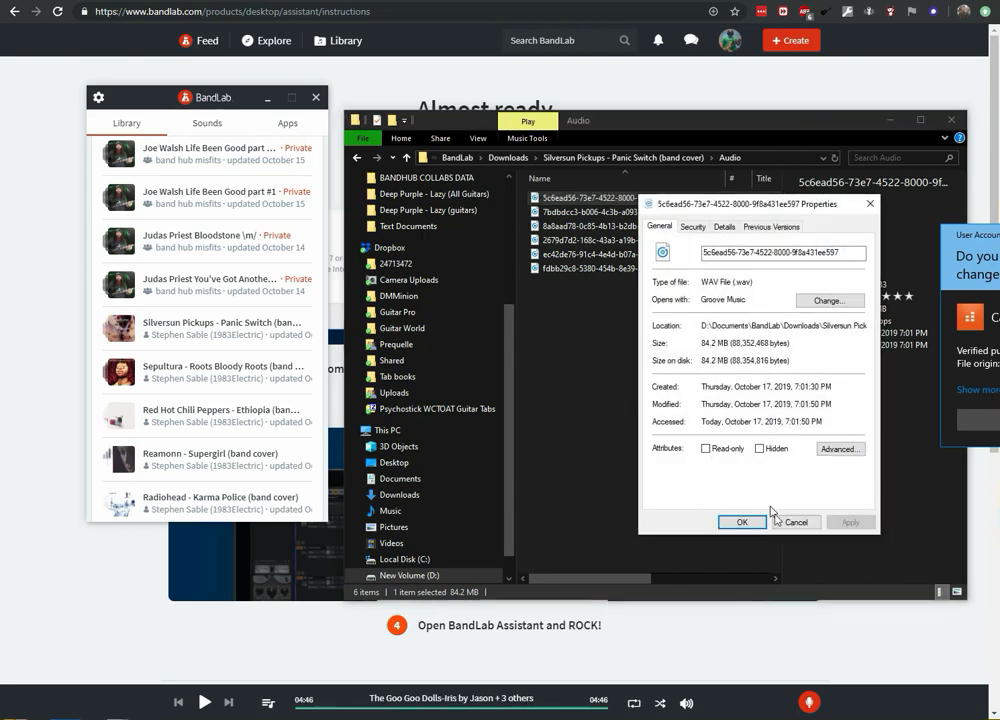
pyautogui.click(796, 522)
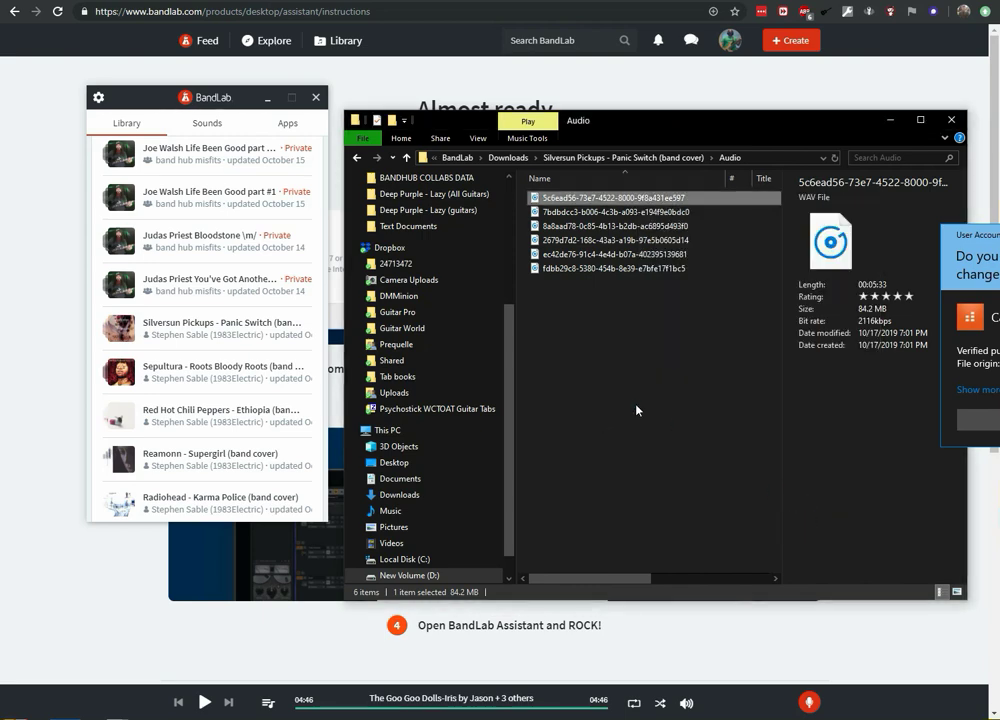
# Compare the sizes of all the WAV files in the Audio folder
pyautogui.moveTo(840, 122); pyautogui.dragTo(513, 80)
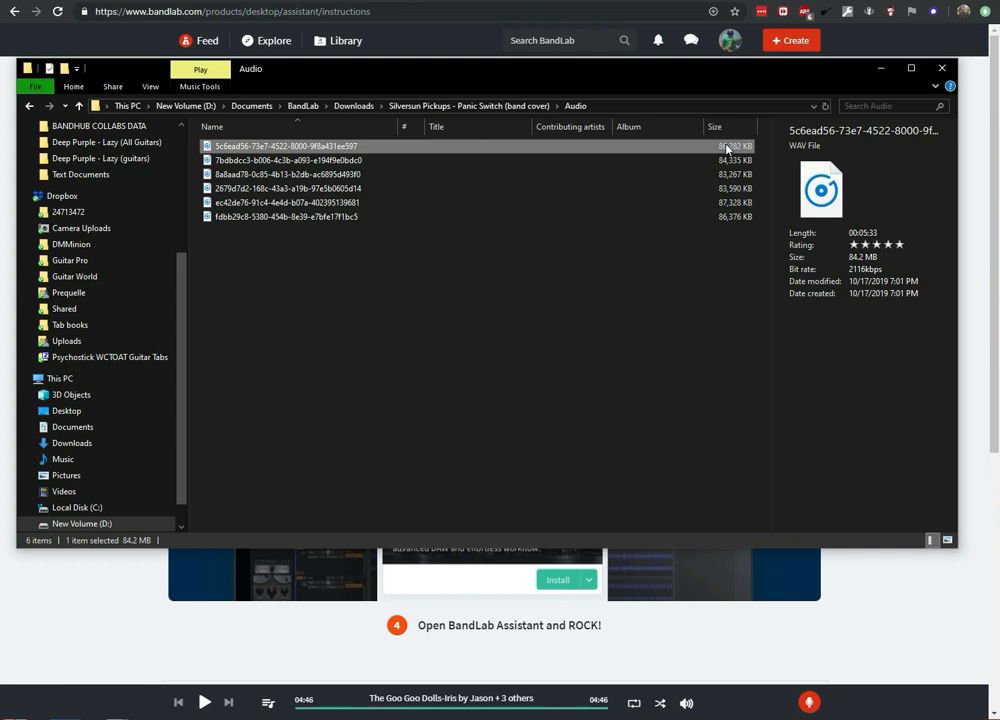
pyautogui.moveTo(727, 148); pyautogui.dragTo(727, 220)
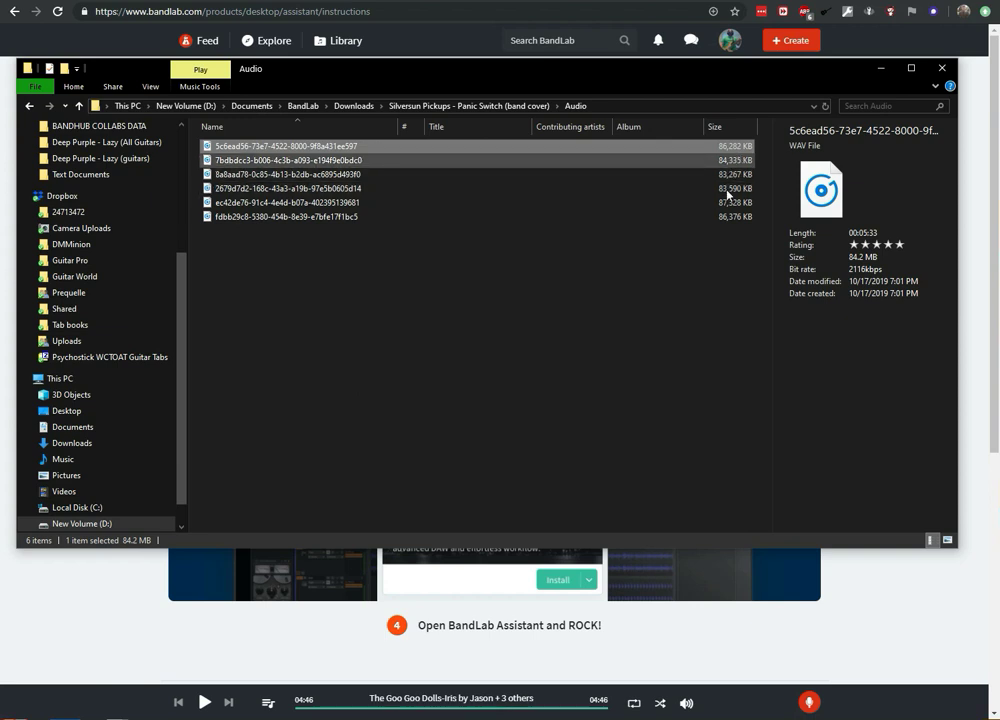
pyautogui.rightClick(720, 136)
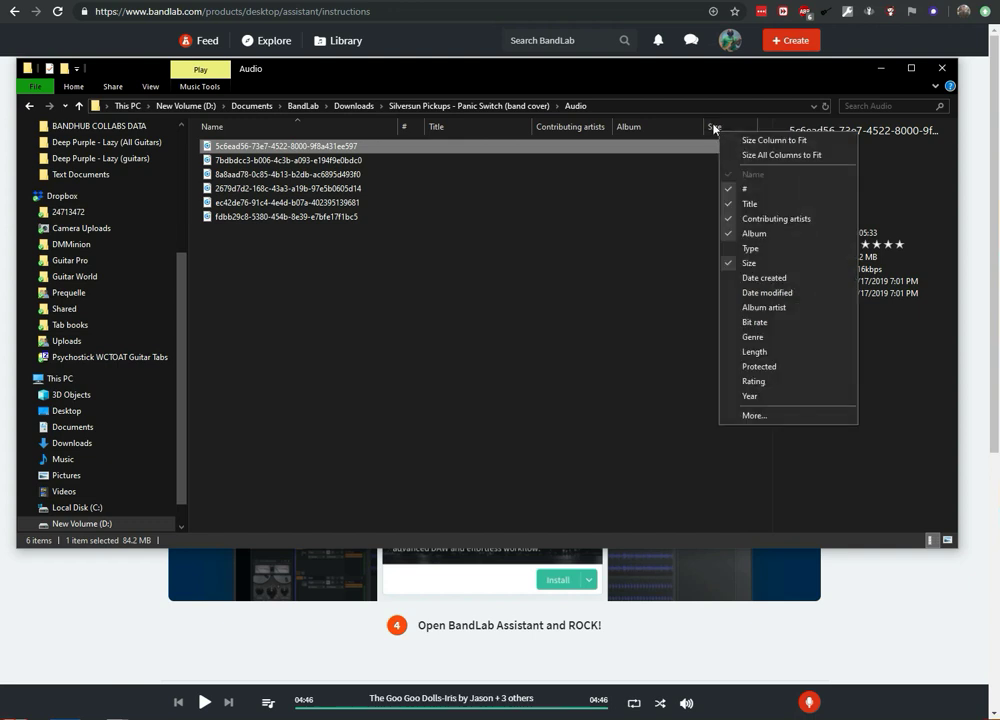
pyautogui.click(497, 228)
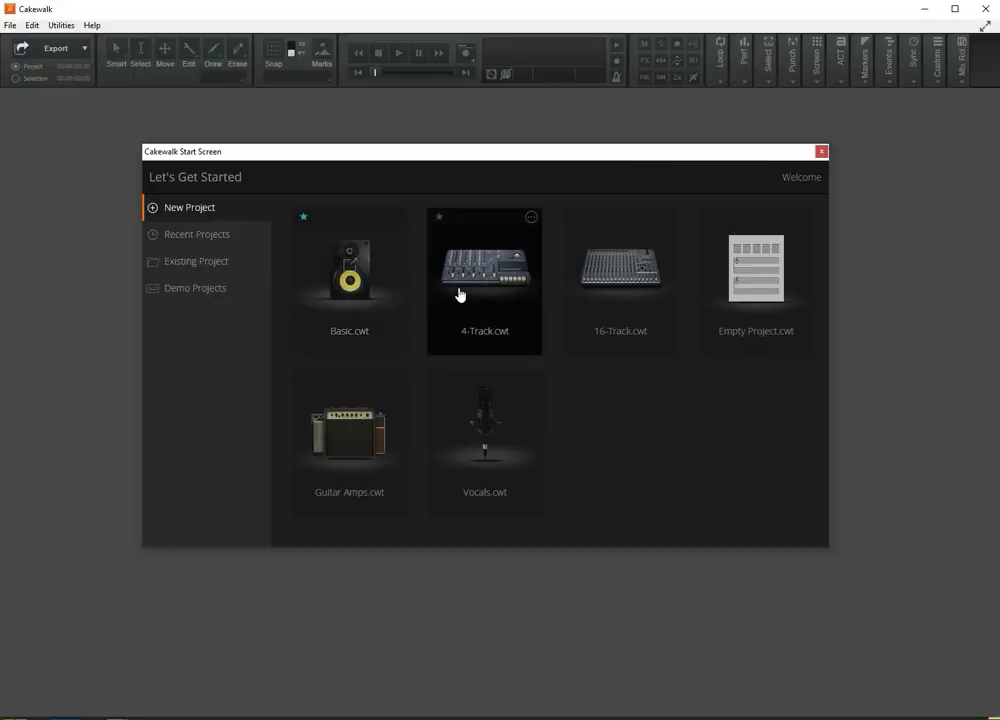
# In Cakewalk, create a project from the Empty Project template and import the BandLab project Silversun Pickups - Panic Switch (band cover).blx
pyautogui.click(751, 289)
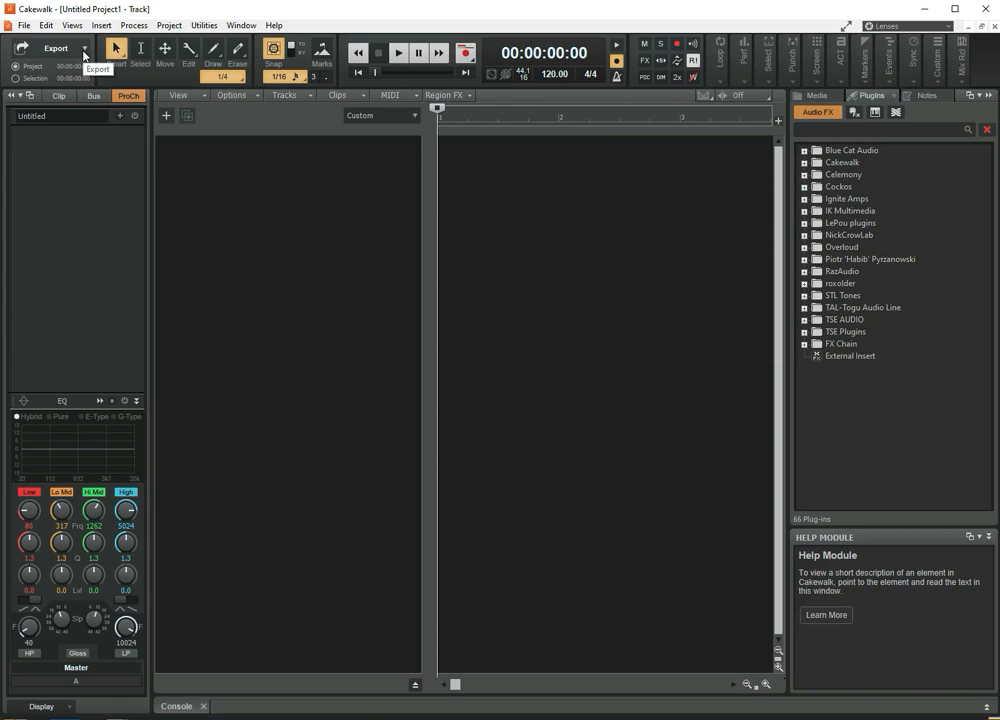
pyautogui.click(22, 25)
pyautogui.moveTo(72, 165)
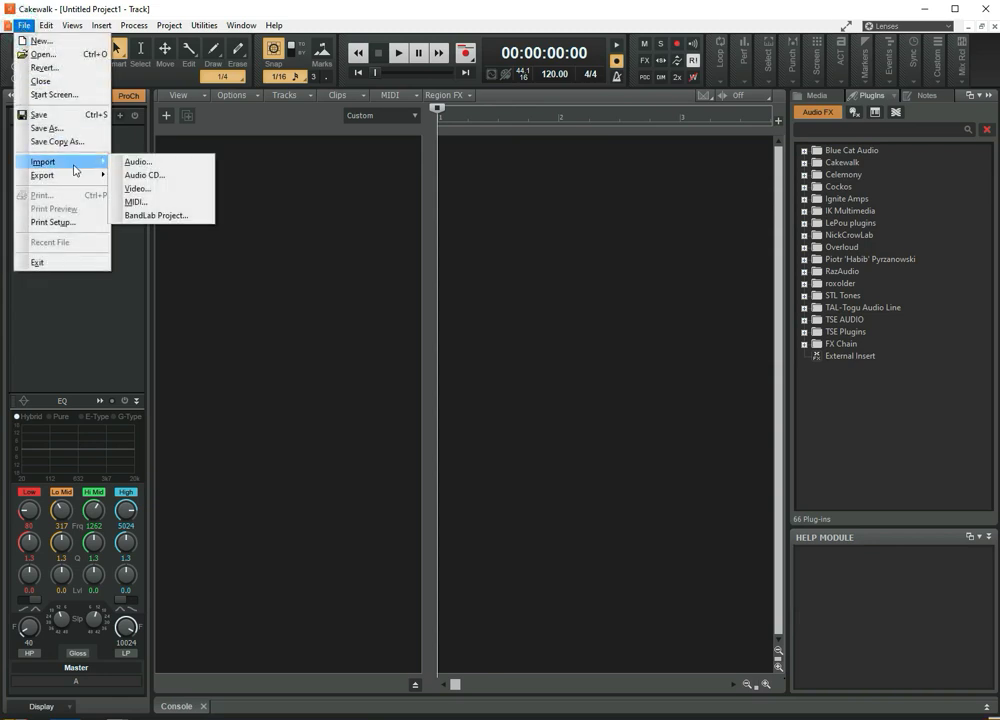
pyautogui.click(158, 216)
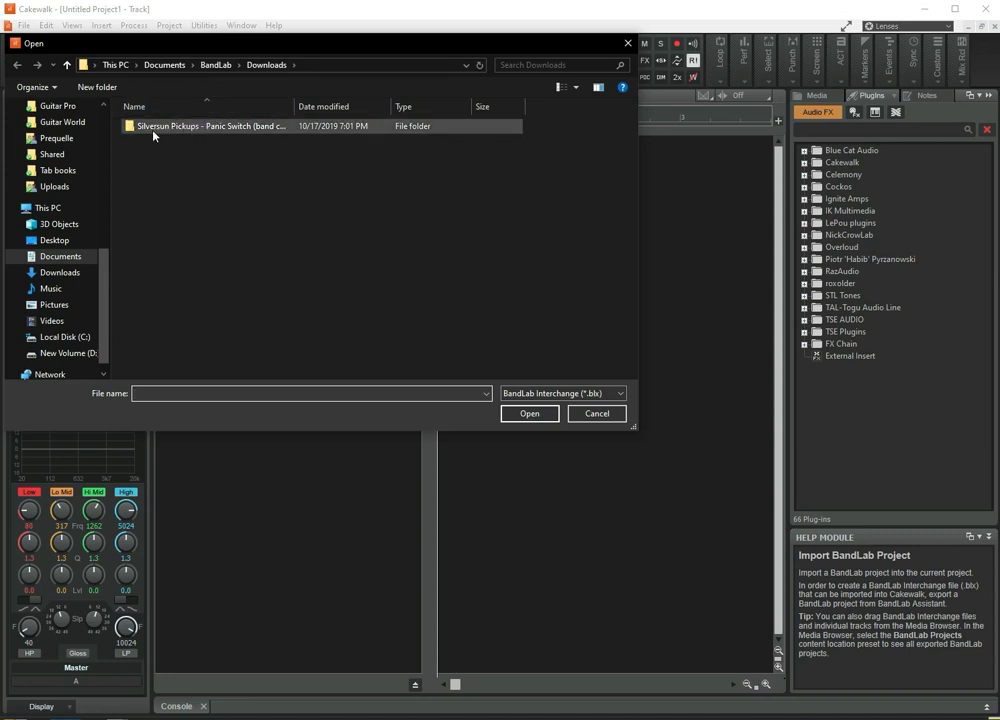
pyautogui.moveTo(296, 105); pyautogui.dragTo(343, 104)
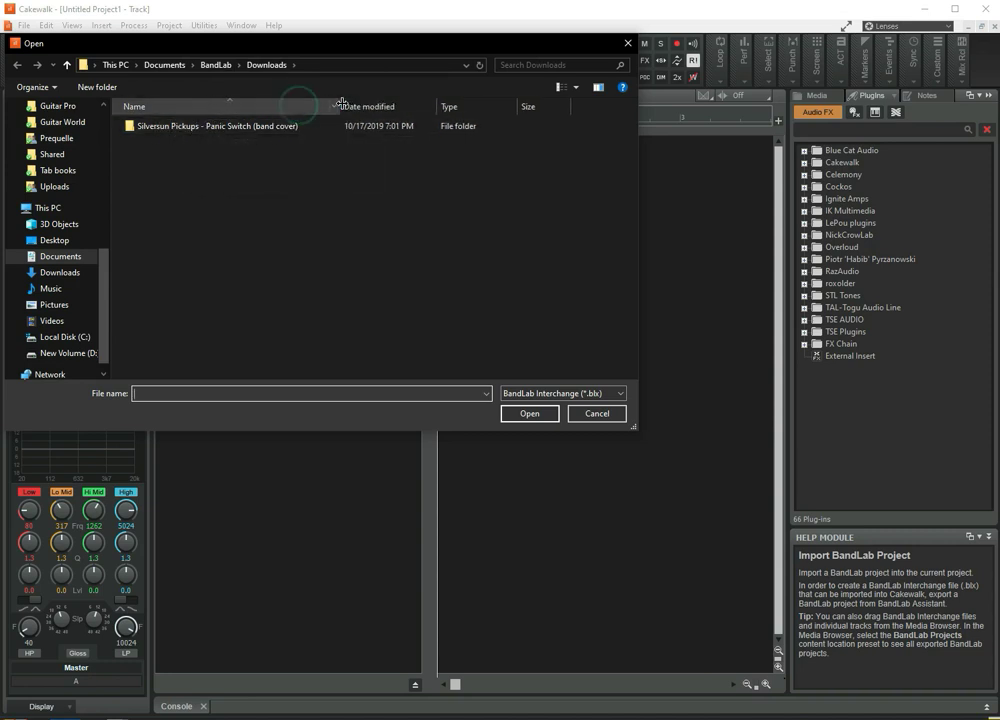
pyautogui.doubleClick(198, 127)
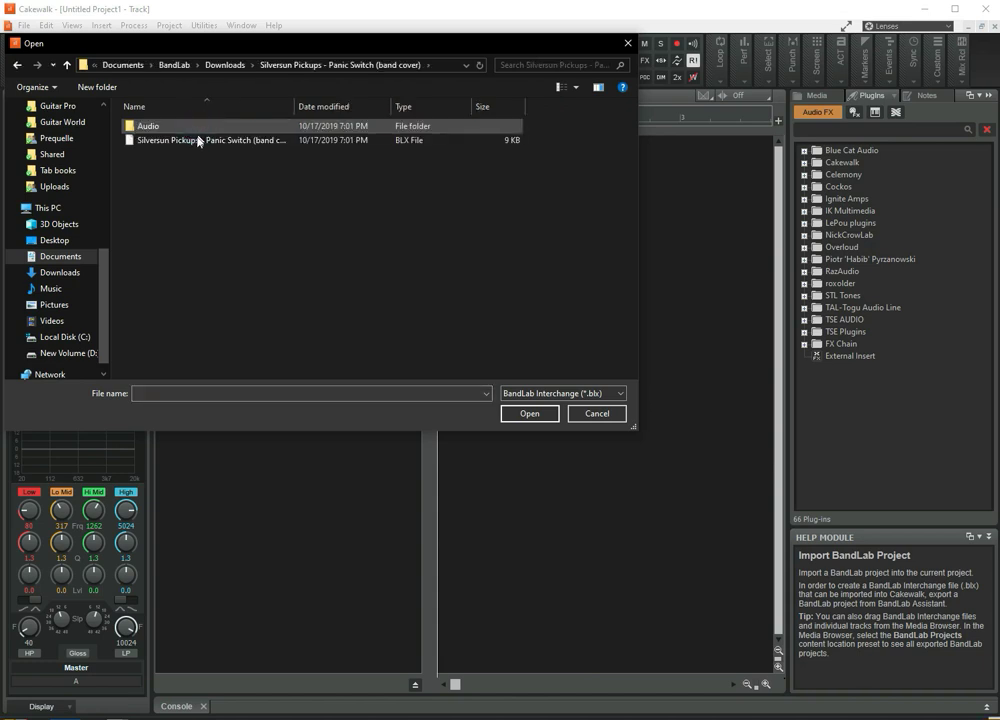
pyautogui.moveTo(296, 106); pyautogui.dragTo(334, 106)
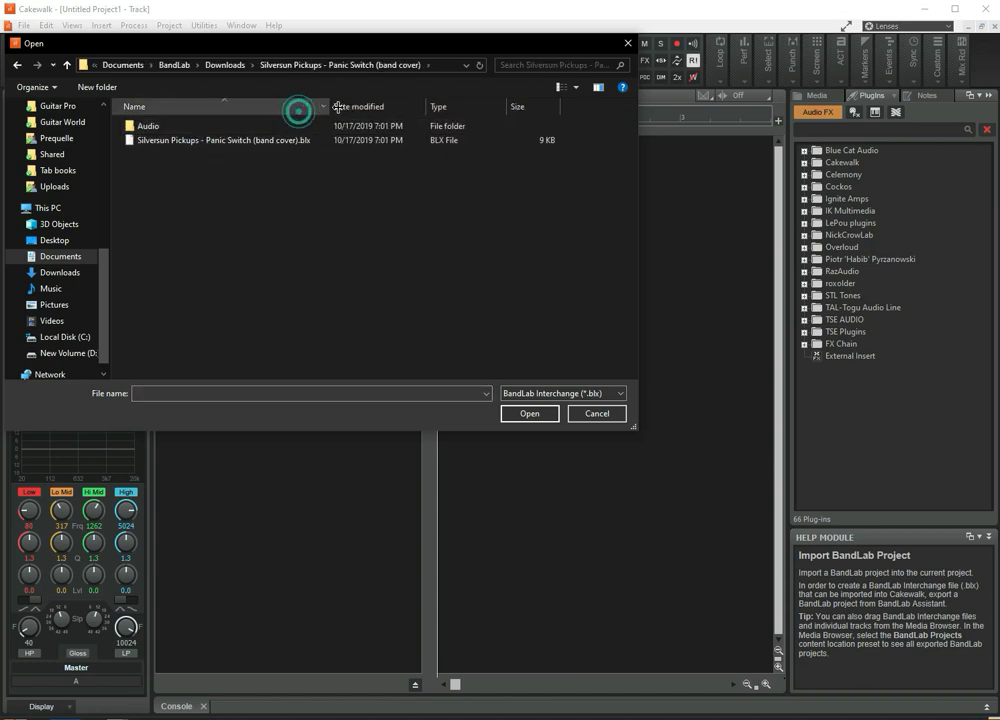
pyautogui.click(270, 140)
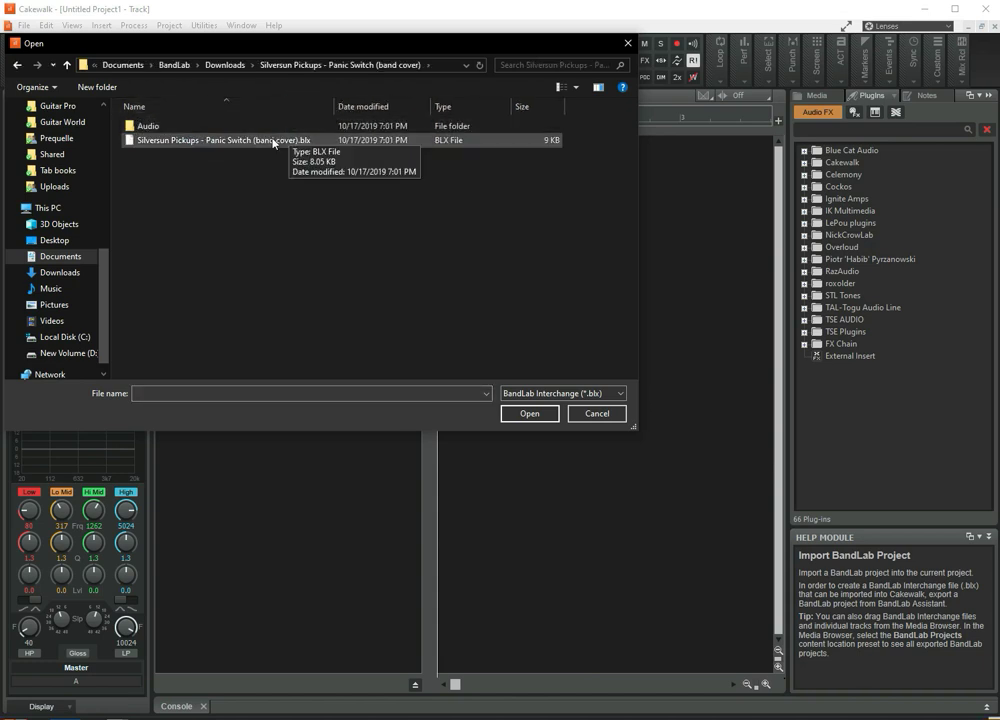
pyautogui.click(535, 417)
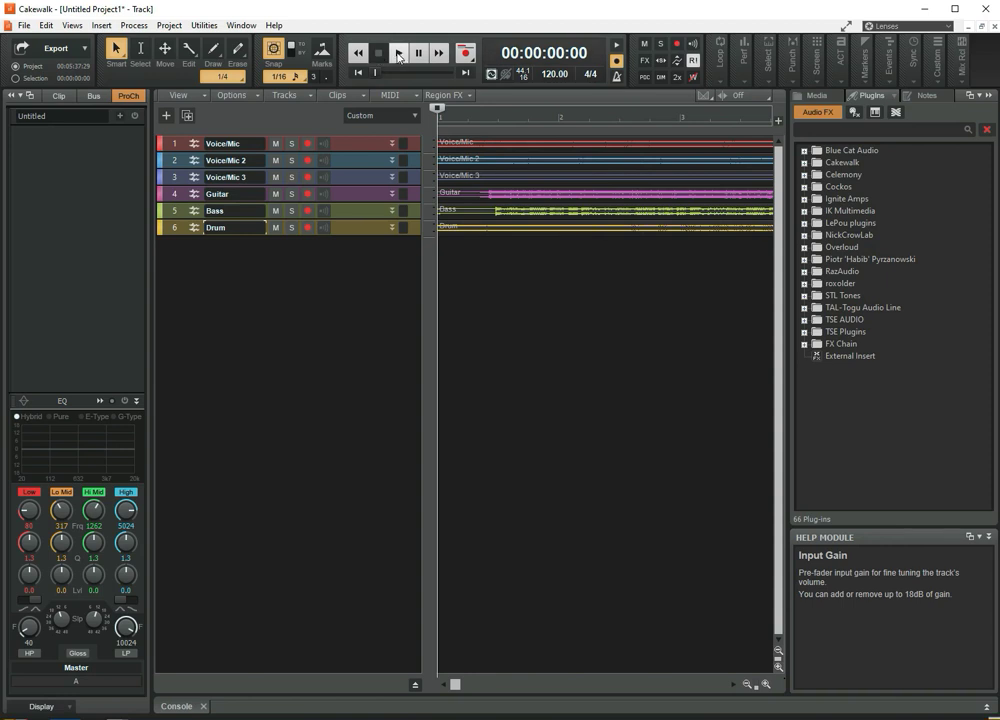
# Play the imported tracks briefly from the project start to check them, and stop playback
pyautogui.click(398, 53)
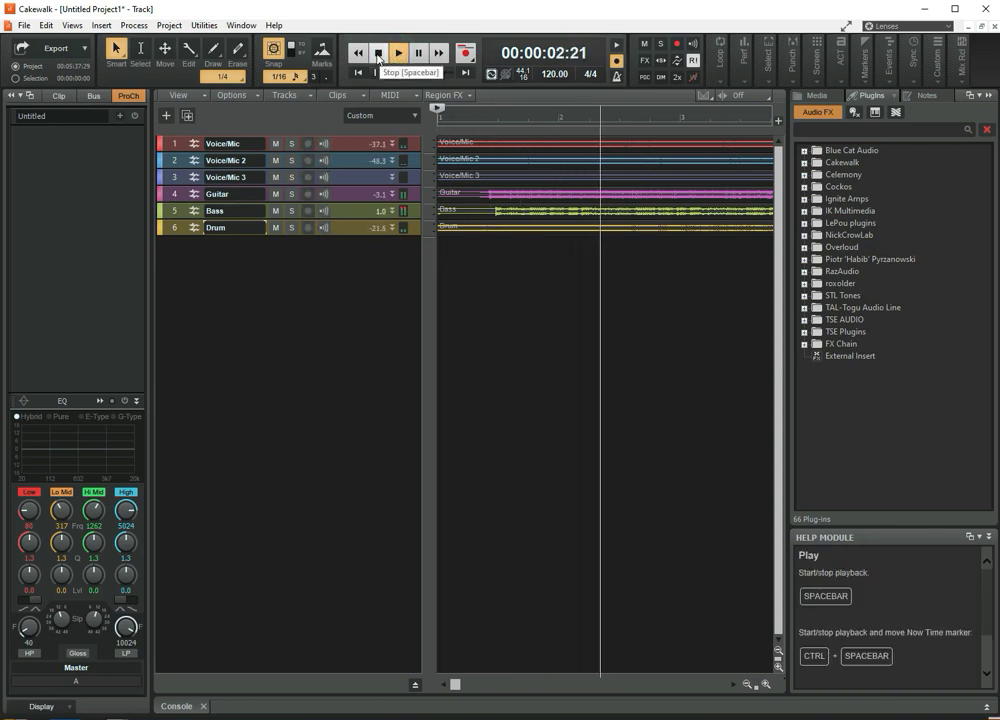
pyautogui.click(378, 55)
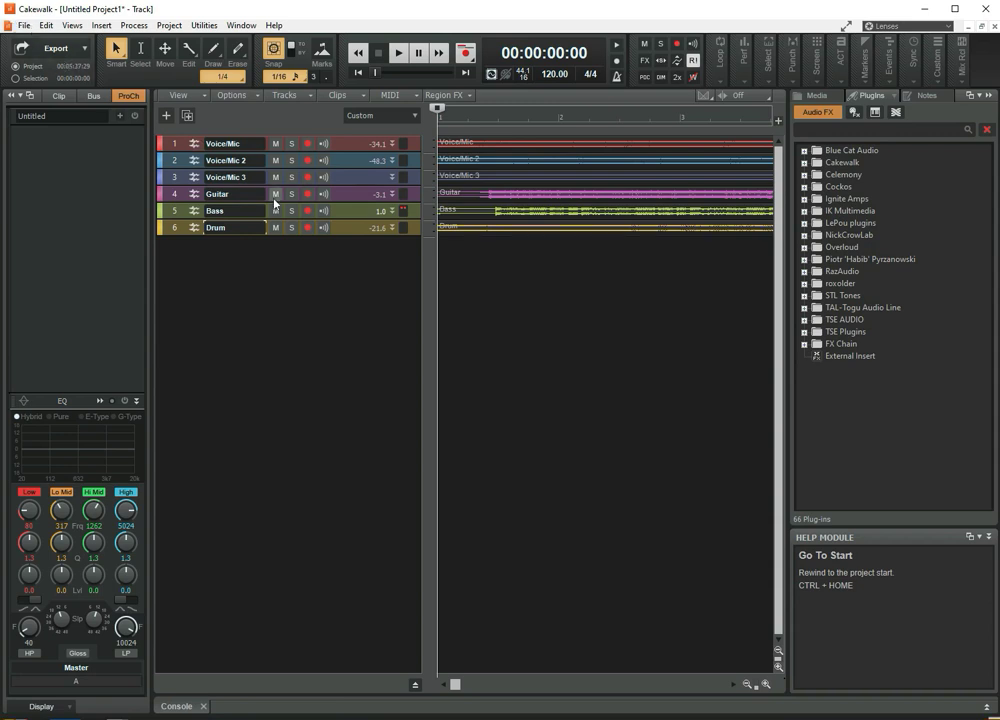
pyautogui.click(286, 288)
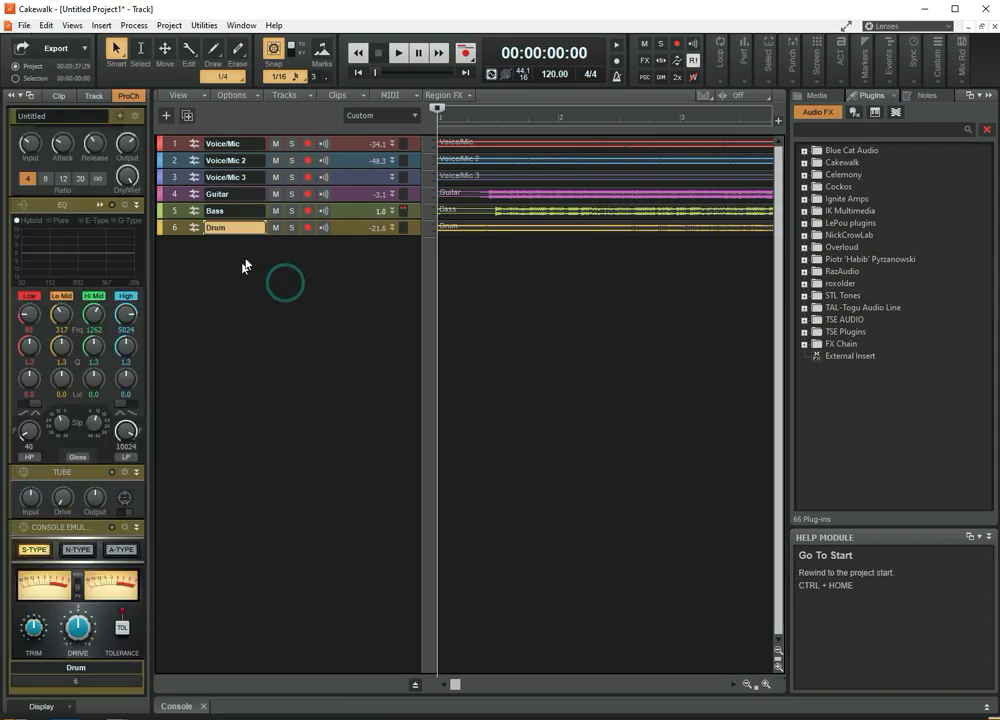
pyautogui.click(618, 62)
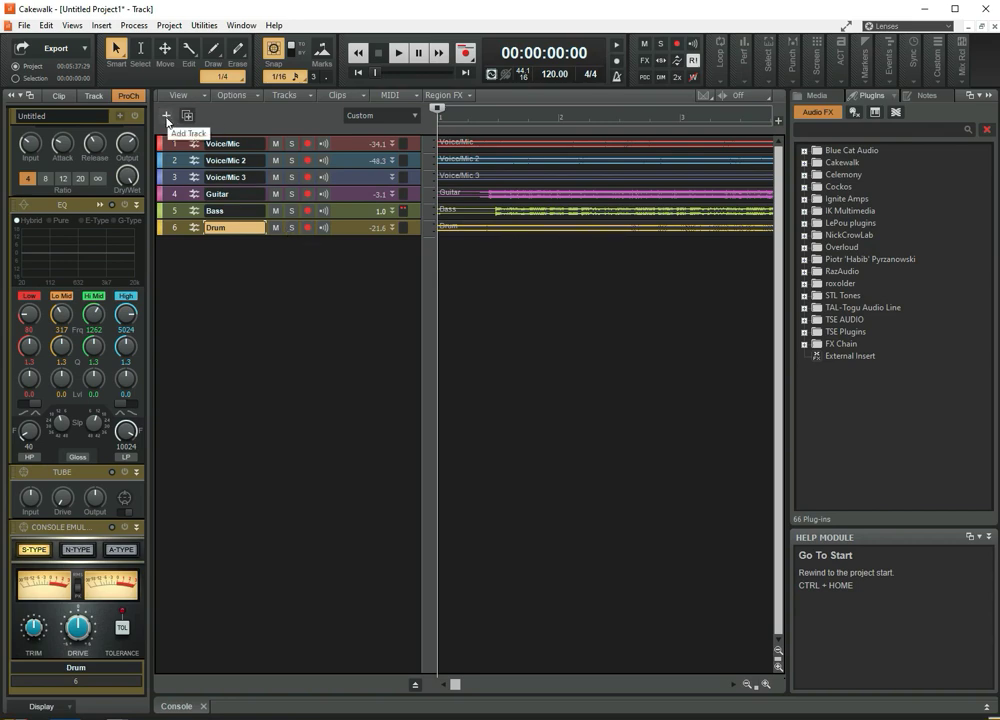
# Add one audio track with the Stereo ASIO4ALL v2 HD Audio Mic input 1 and Record Enable on
pyautogui.click(167, 118)
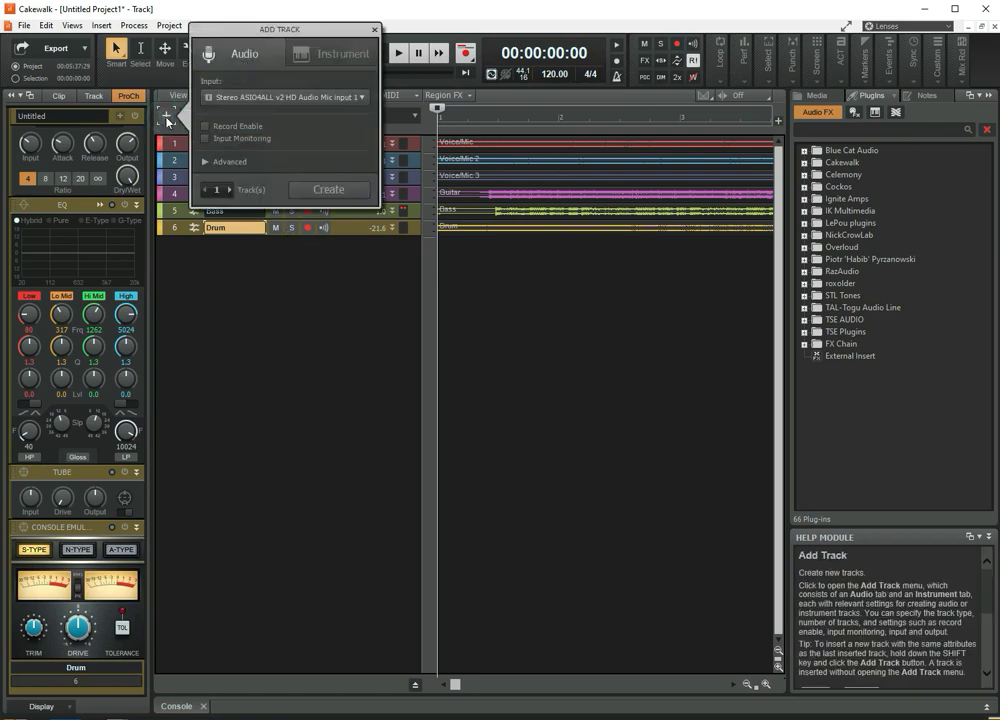
pyautogui.click(243, 98)
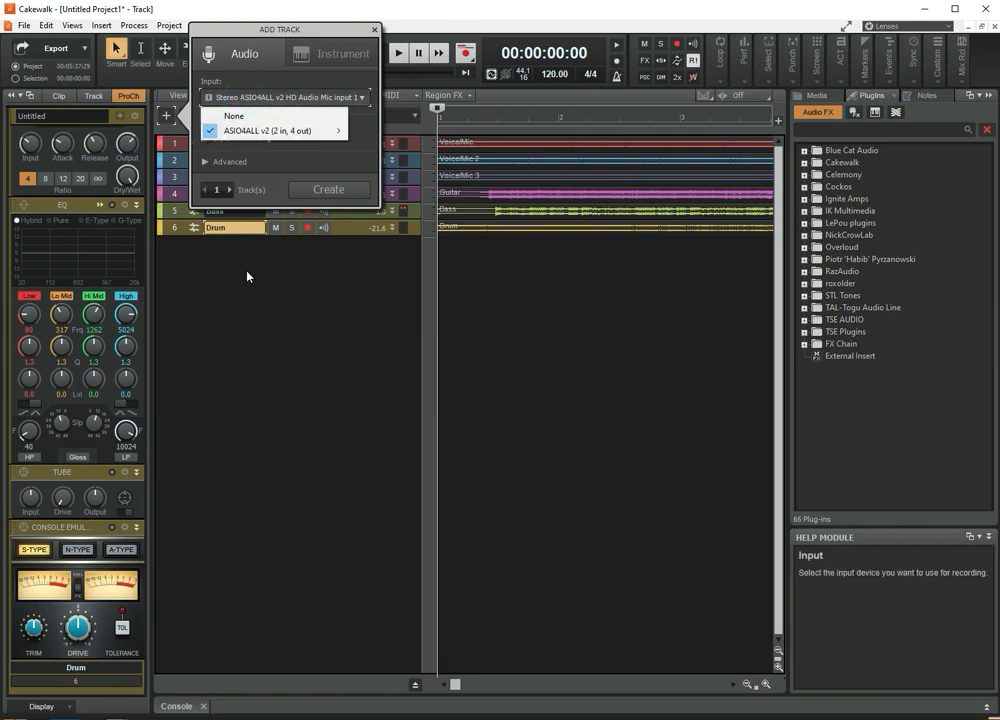
pyautogui.click(368, 160)
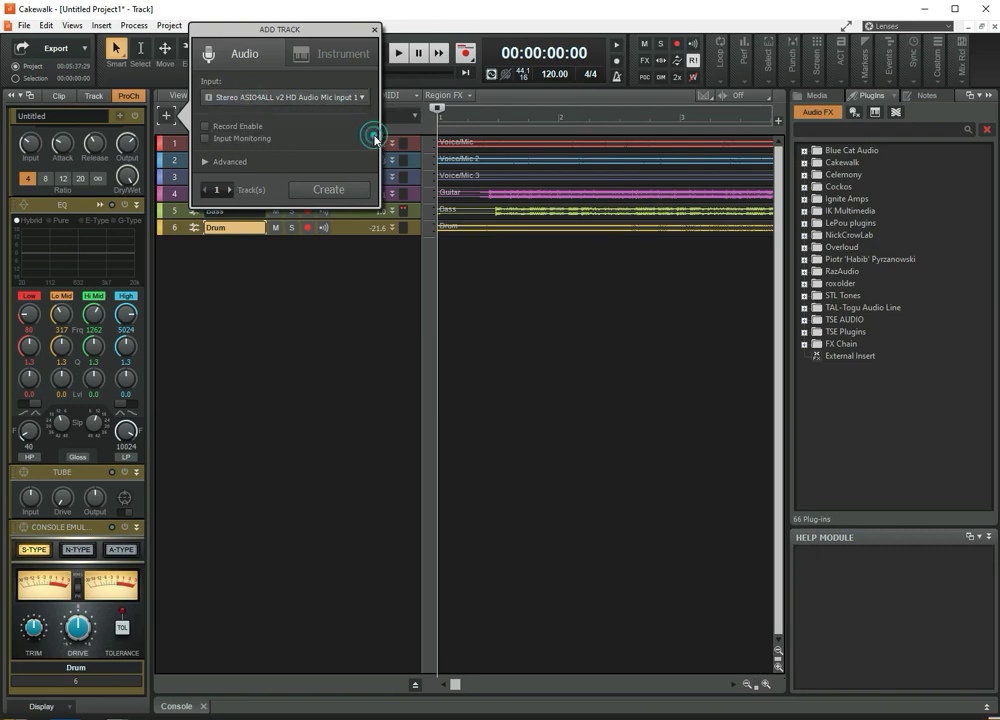
pyautogui.click(205, 127)
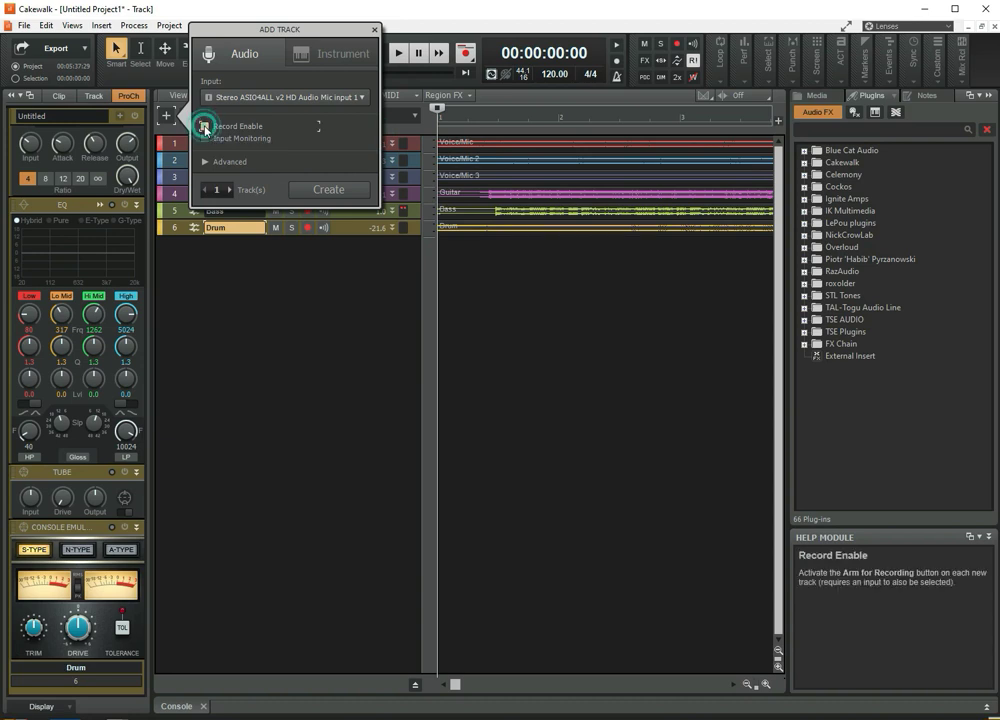
pyautogui.click(322, 191)
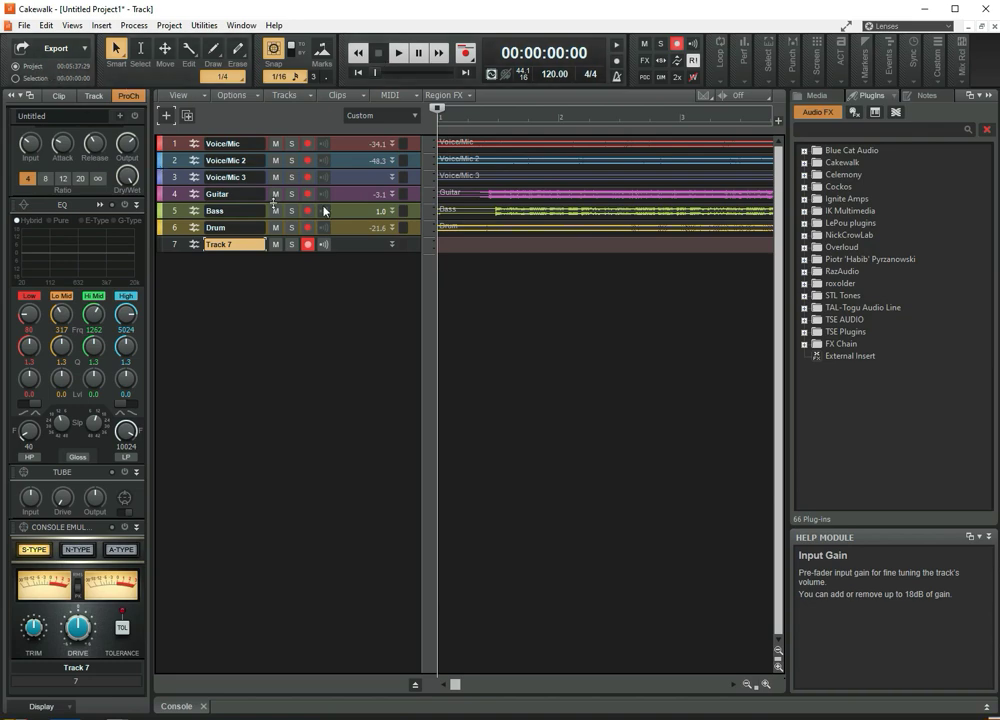
# Select the Drum clip, limit the export to the selection, and start an audio export
pyautogui.click(481, 229)
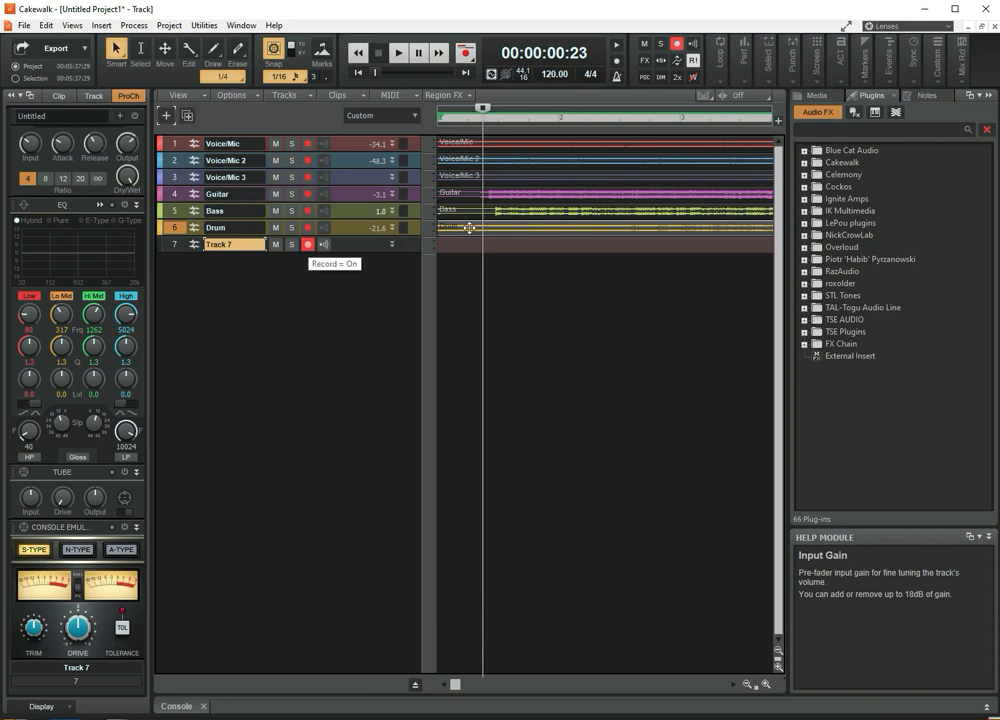
pyautogui.click(463, 227)
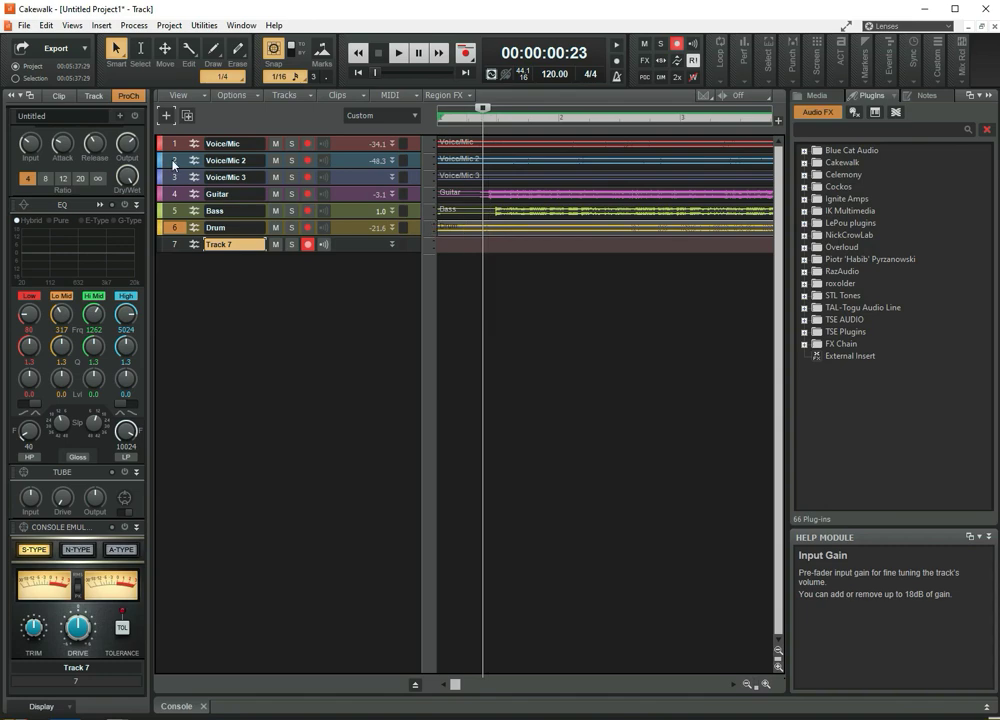
pyautogui.click(15, 79)
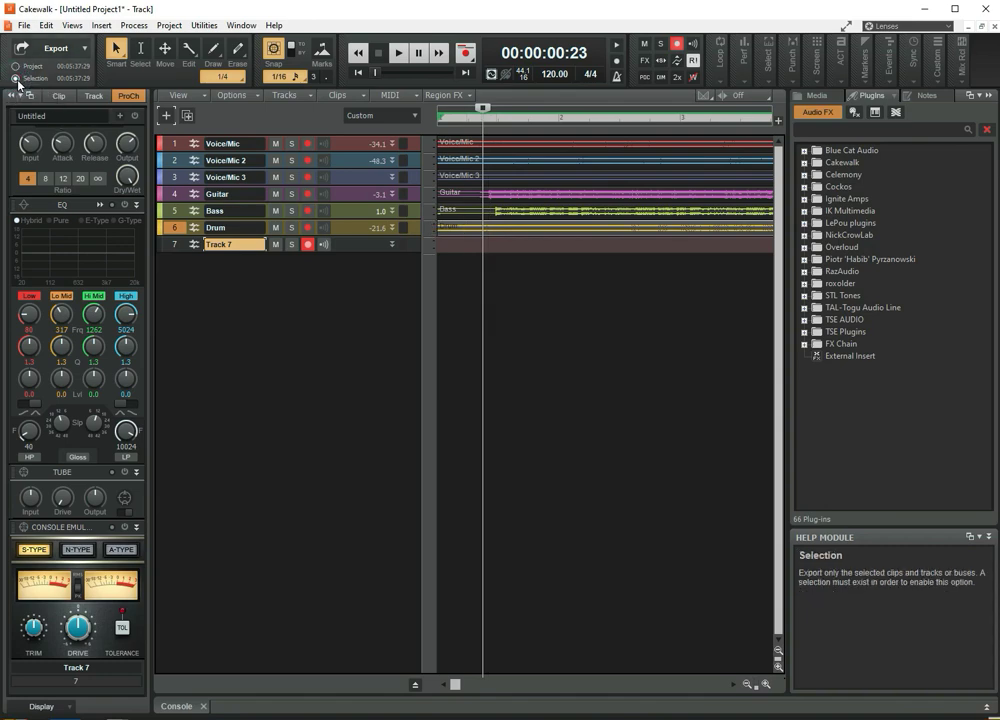
pyautogui.click(24, 26)
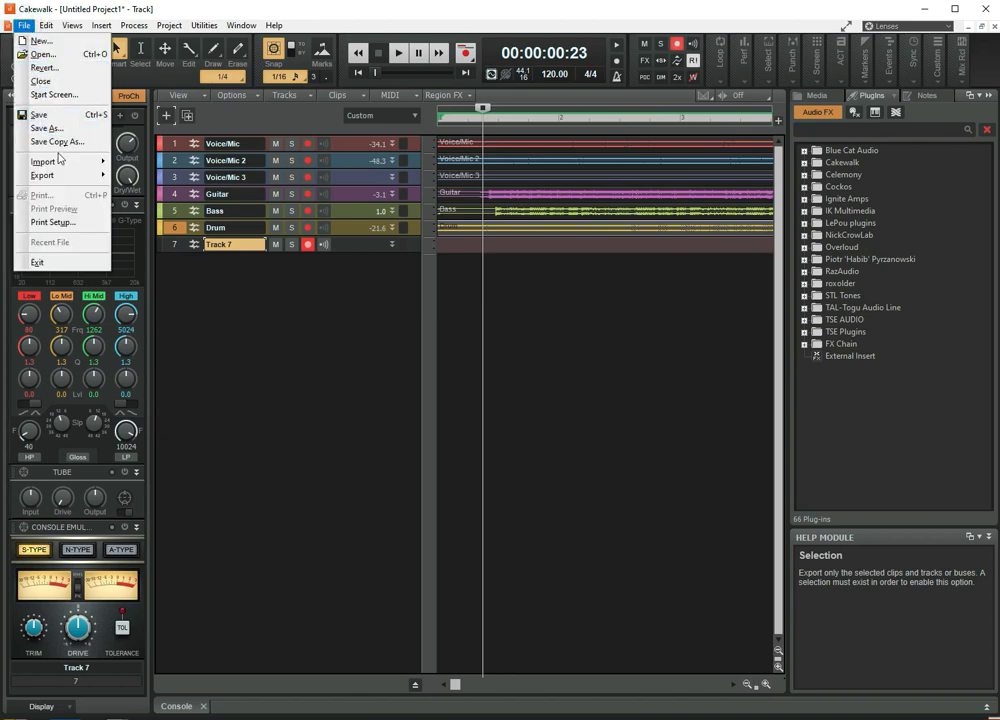
pyautogui.moveTo(62, 180)
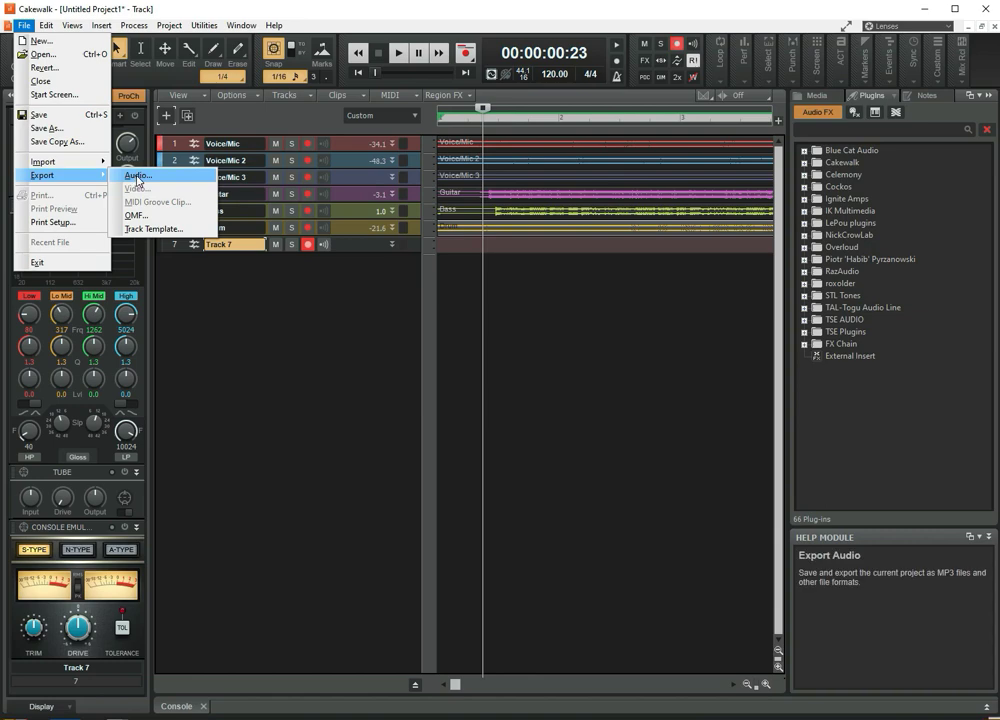
pyautogui.click(137, 176)
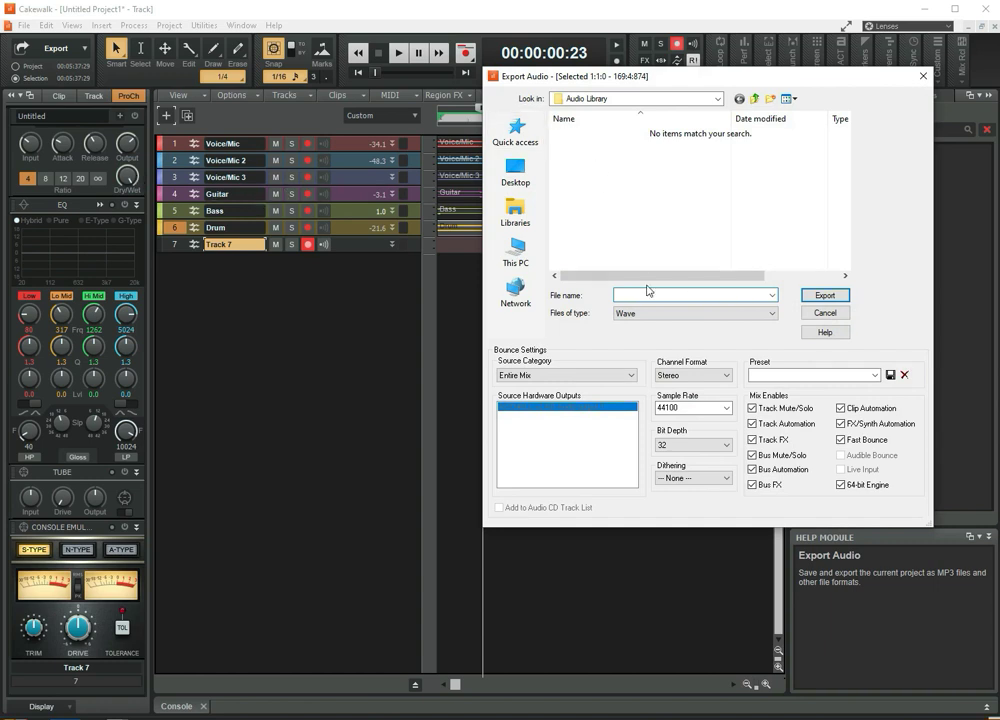
# Set the export's source category to Tracks and its bit depth to 24
pyautogui.click(520, 376)
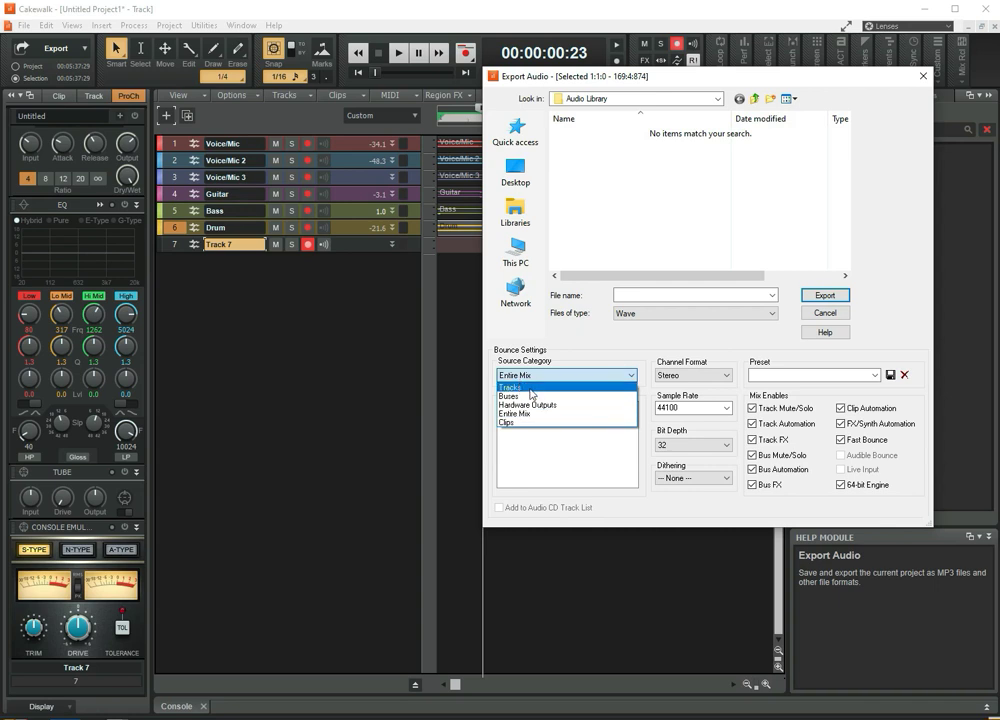
pyautogui.click(531, 388)
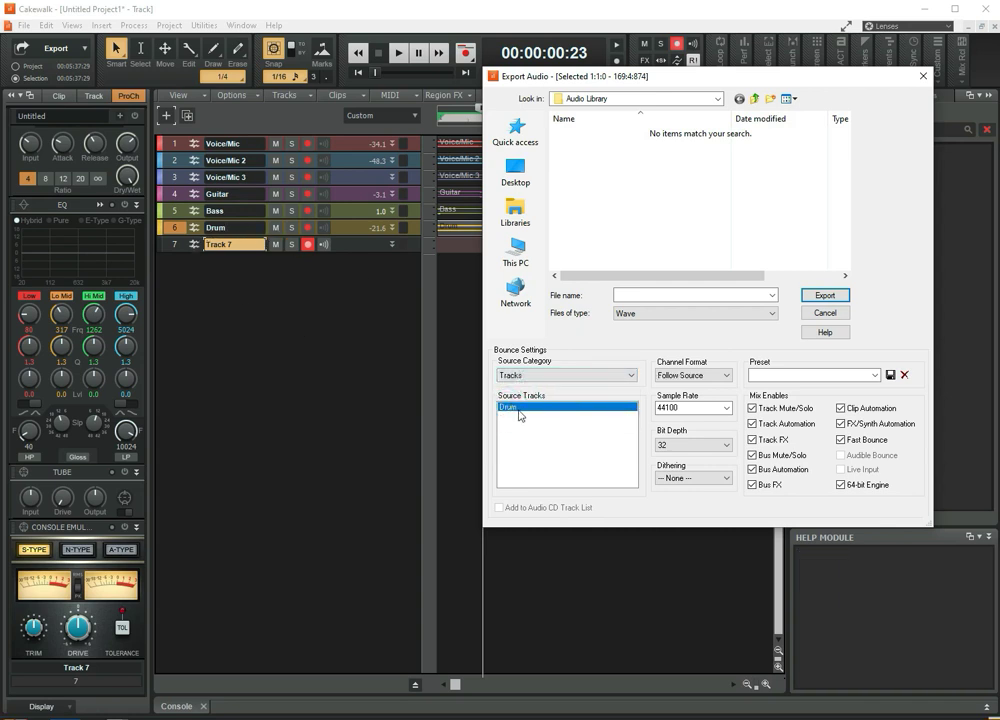
pyautogui.click(679, 446)
pyautogui.click(672, 469)
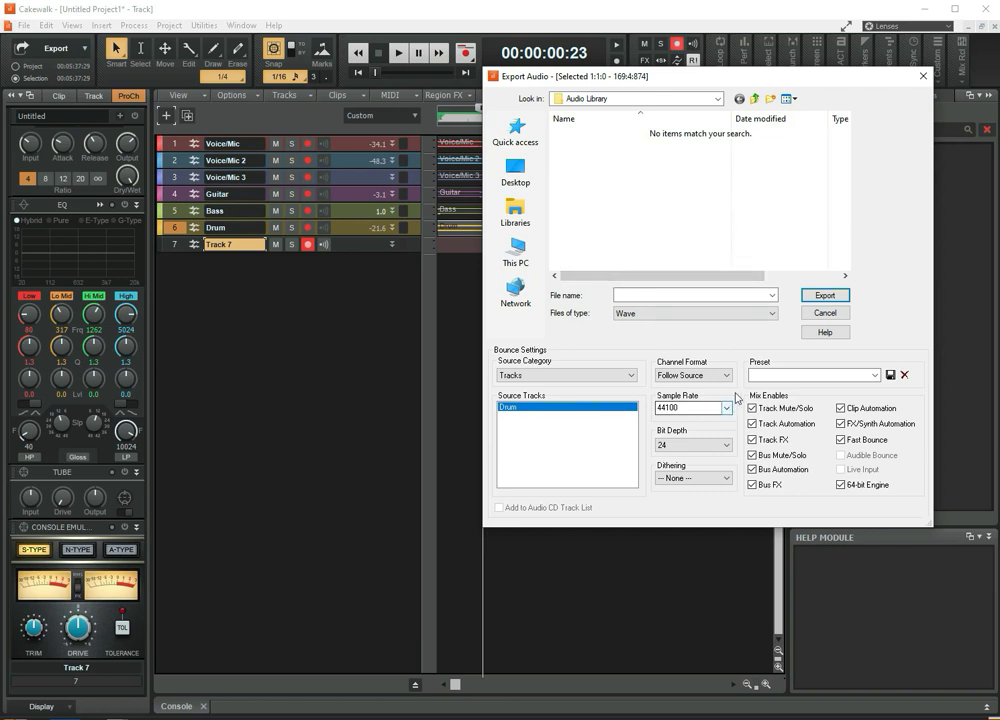
# Export the Drum track as a Wave file named drum into the Audio Library folder
pyautogui.click(651, 295)
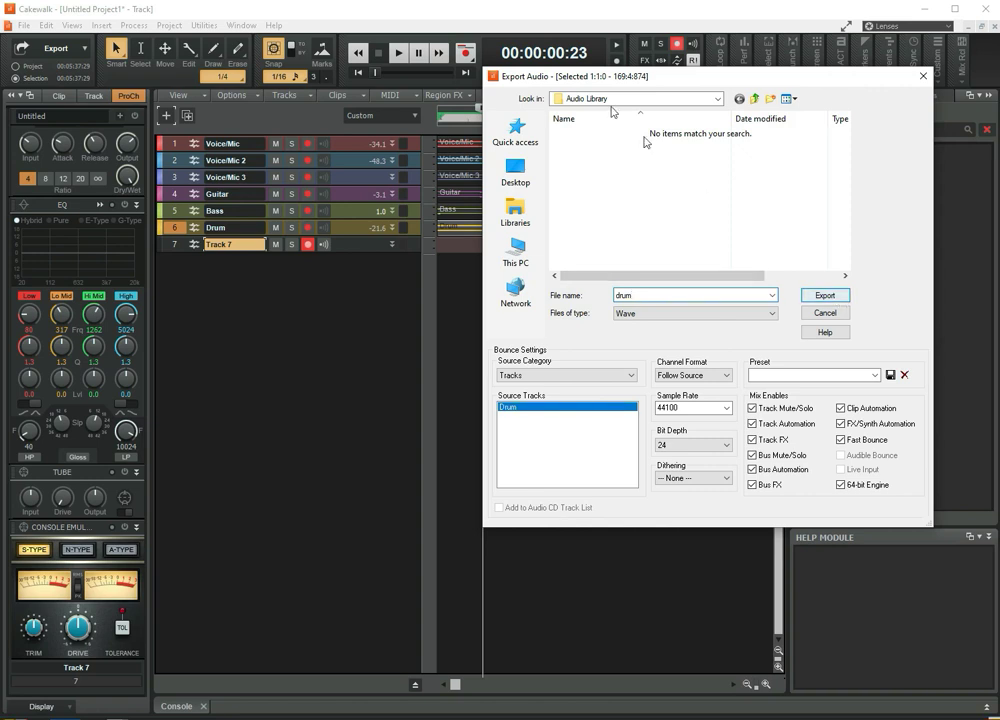
pyautogui.click(653, 98)
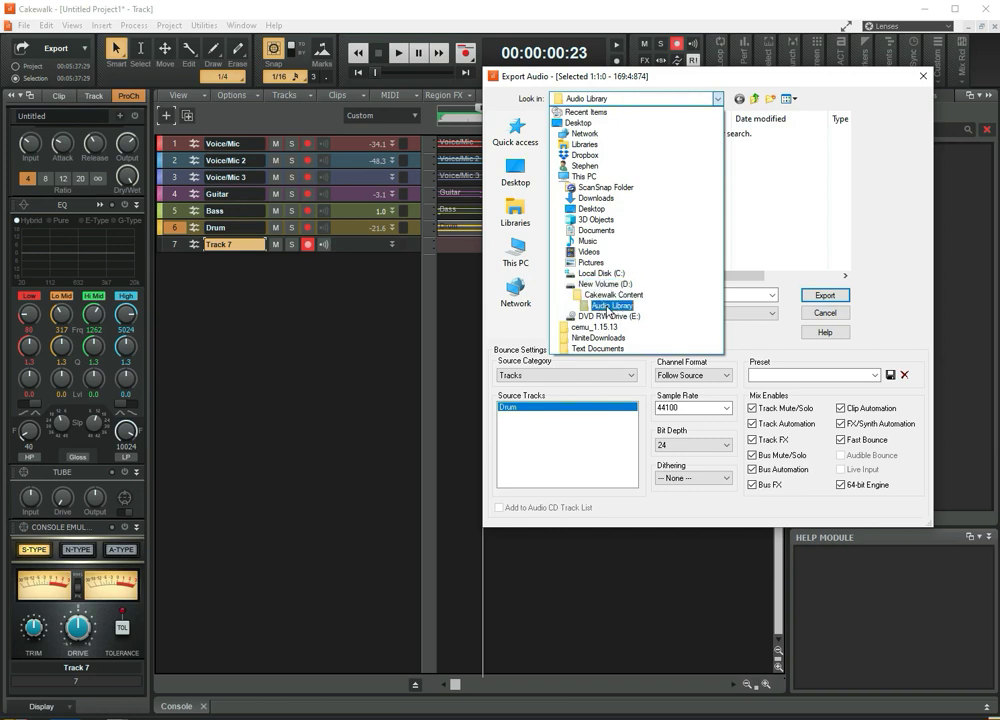
pyautogui.click(605, 306)
pyautogui.click(816, 294)
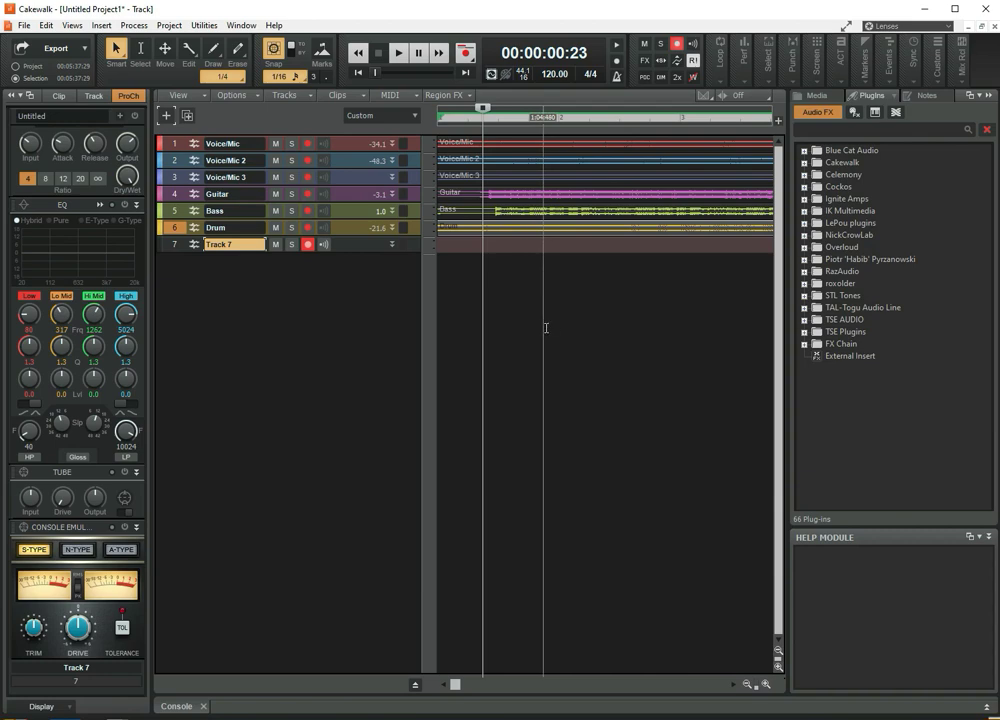
pyautogui.click(307, 246)
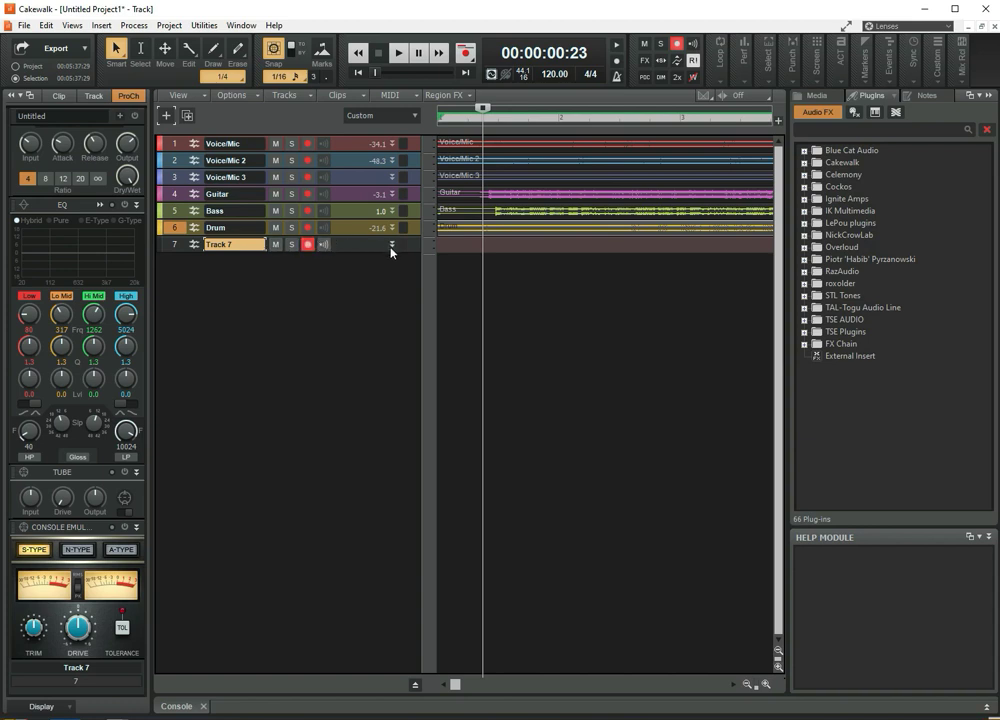
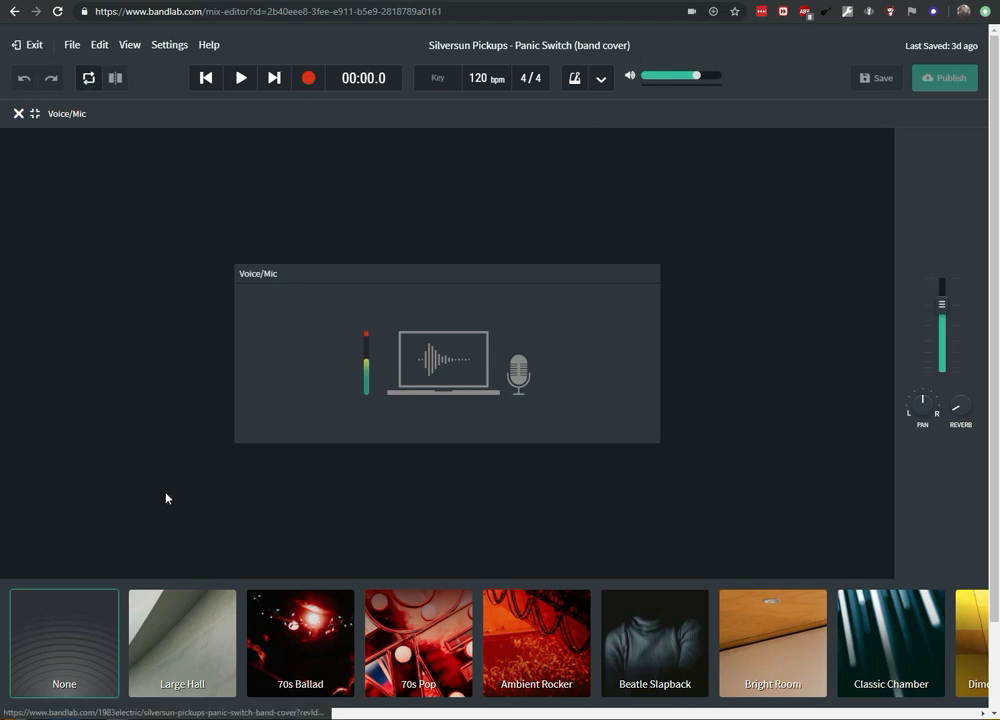
# In the BandLab mix editor, apply the None effect preset to the Voice/Mic track and close its effects view
pyautogui.moveTo(110, 715)
pyautogui.mouseDown()
pyautogui.moveTo(172, 713)
pyautogui.moveTo(100, 712)
pyautogui.mouseUp()
pyautogui.click(40, 645)
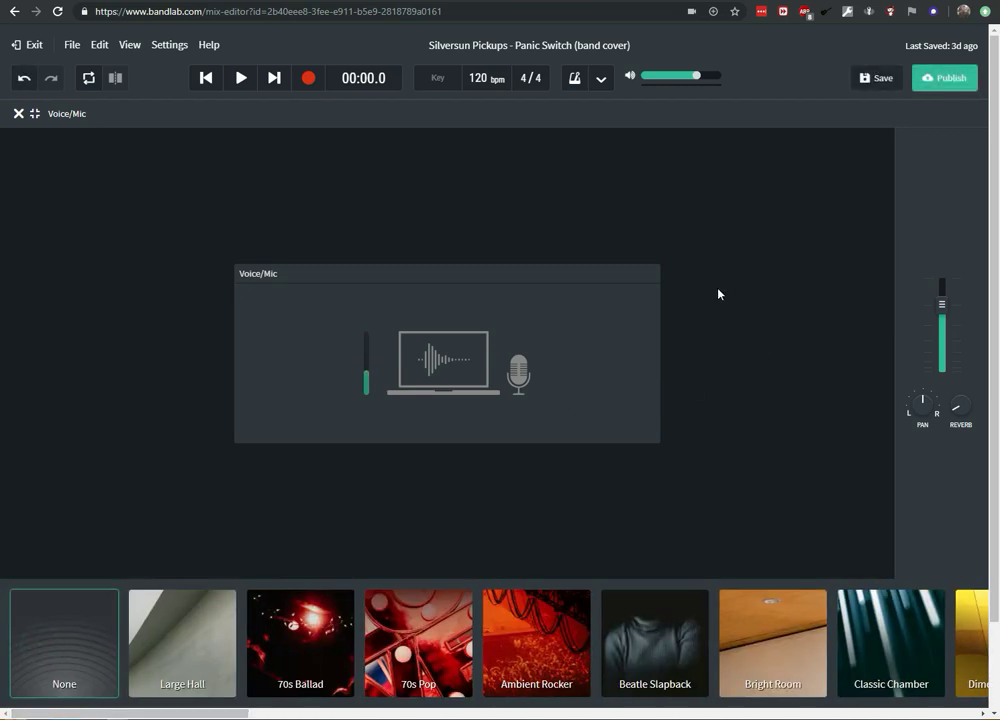
pyautogui.click(18, 113)
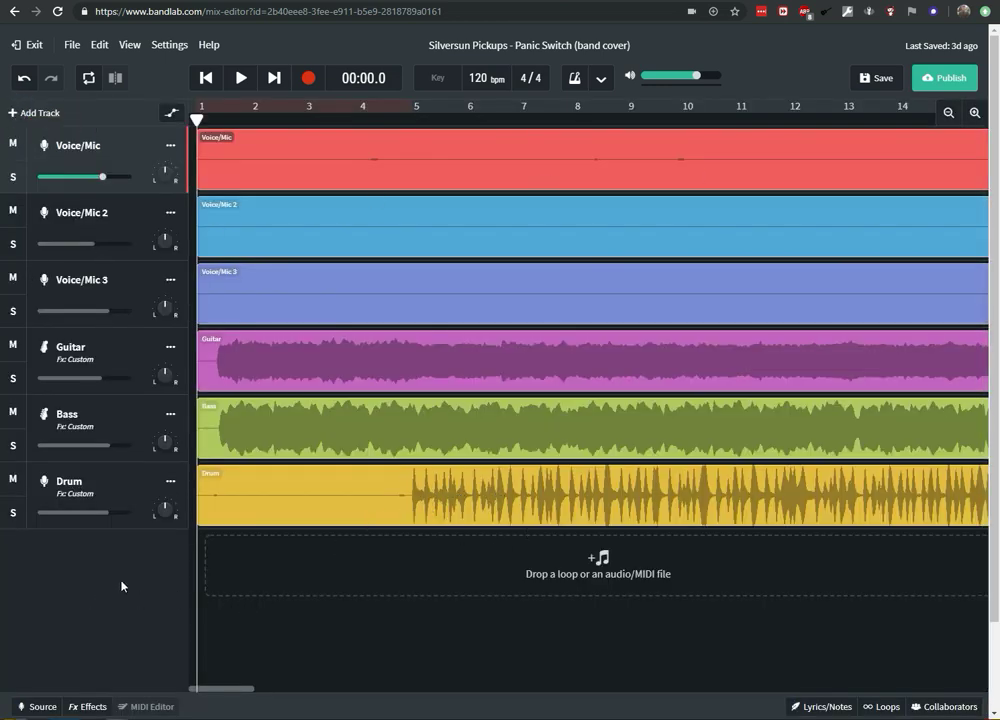
# Add a Voice/Mic track and import the drum-Drum file from the Audio Library folder at its start
pyautogui.click(44, 115)
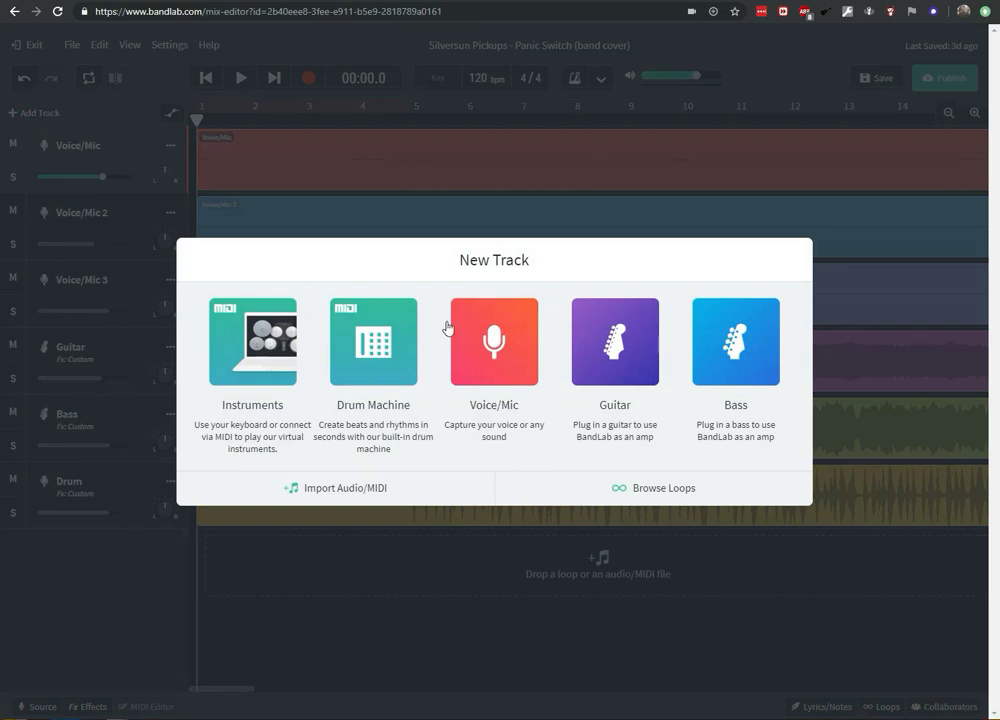
pyautogui.click(507, 367)
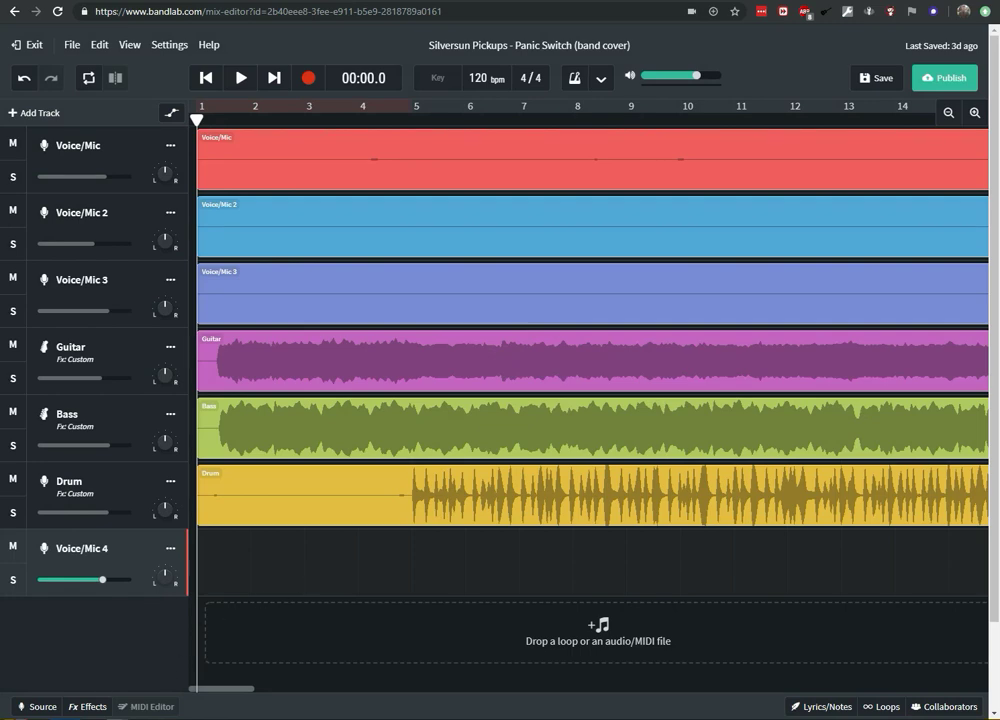
pyautogui.hotkey('alt', 'Tab')
pyautogui.moveTo(670, 223); pyautogui.dragTo(660, 184)
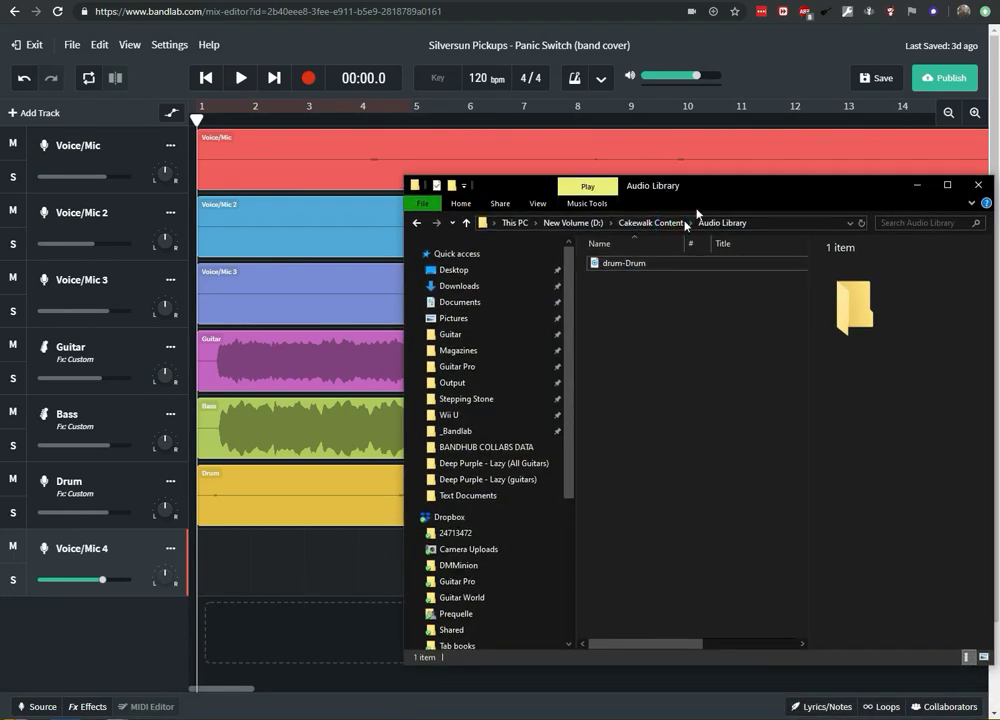
pyautogui.moveTo(614, 267); pyautogui.dragTo(205, 567)
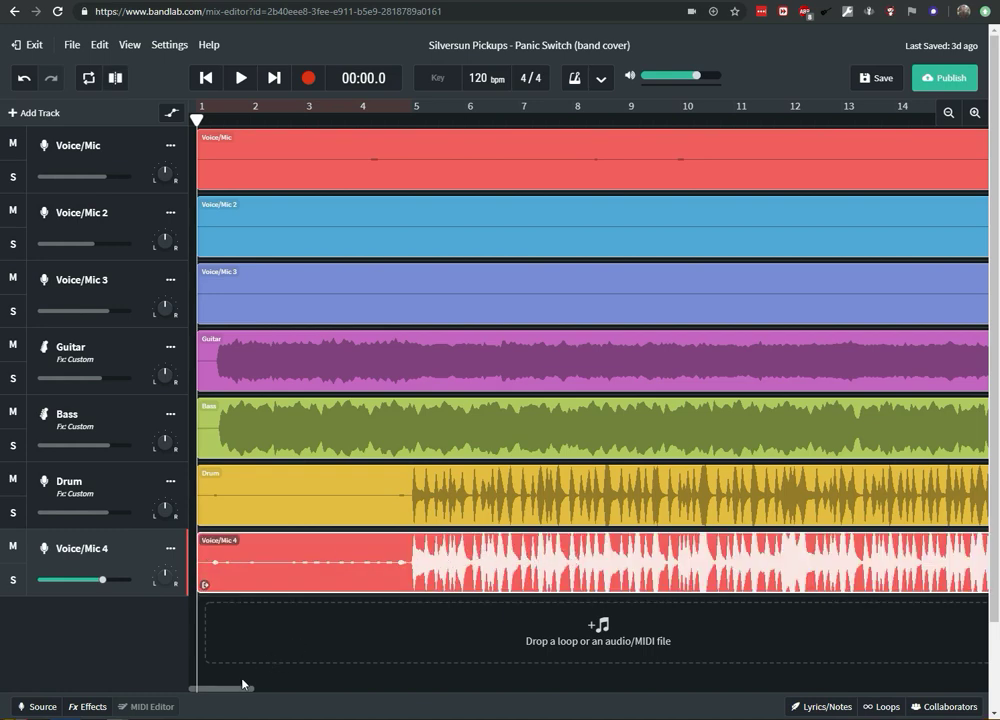
pyautogui.moveTo(230, 688); pyautogui.dragTo(205, 701)
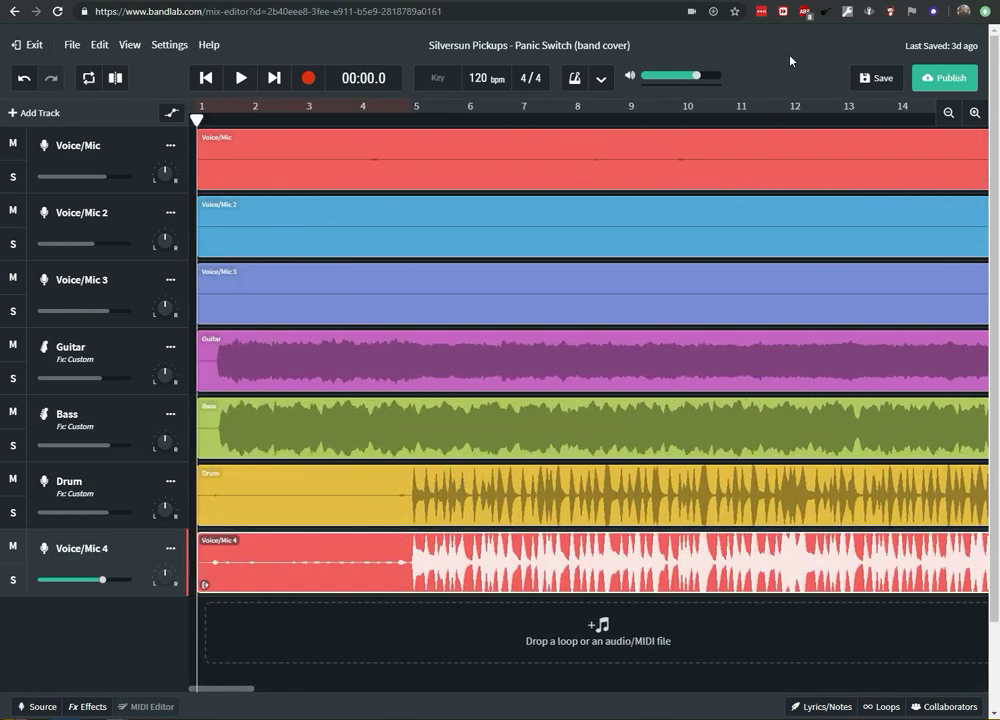